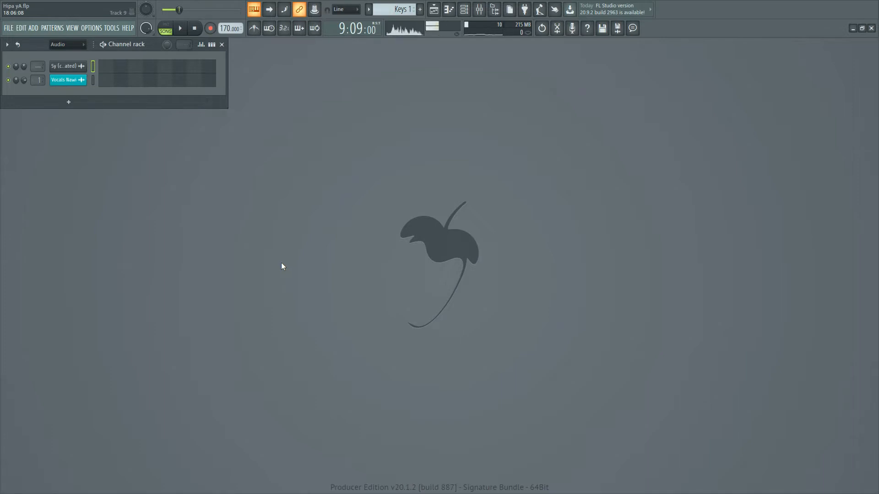
# Open the playlist and load the Pitcher effect into slot 4 of the Vocals Nawi mixer track.
pyautogui.click(435, 11)
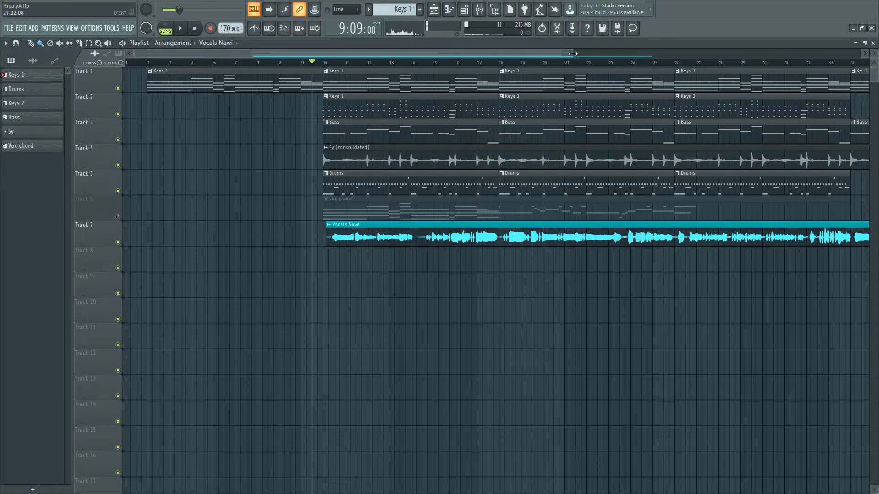
pyautogui.moveTo(686, 53); pyautogui.dragTo(764, 53)
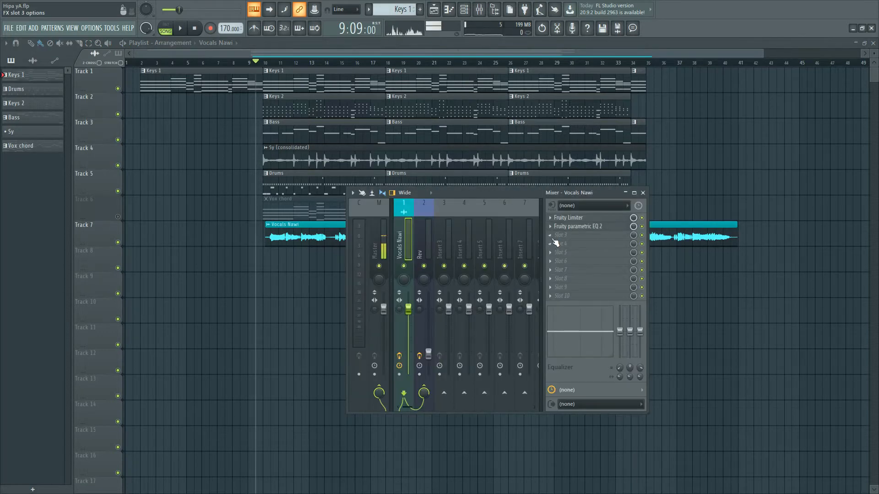
pyautogui.click(552, 247)
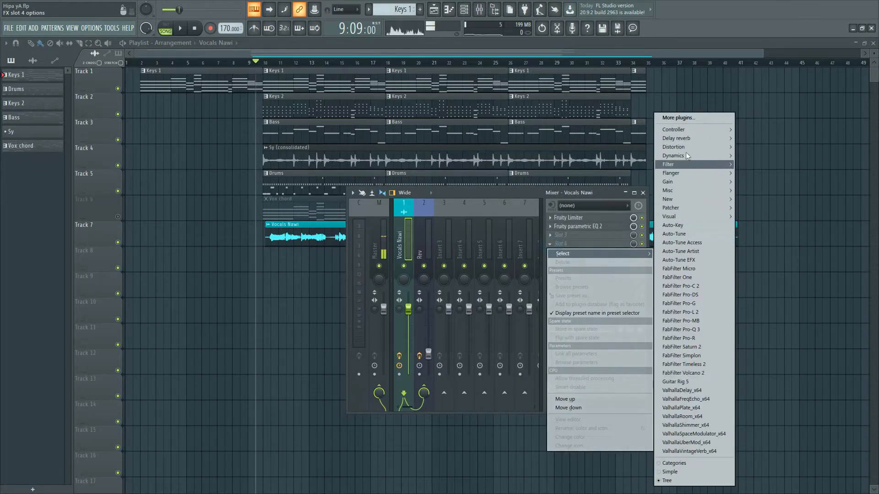
pyautogui.moveTo(693, 191)
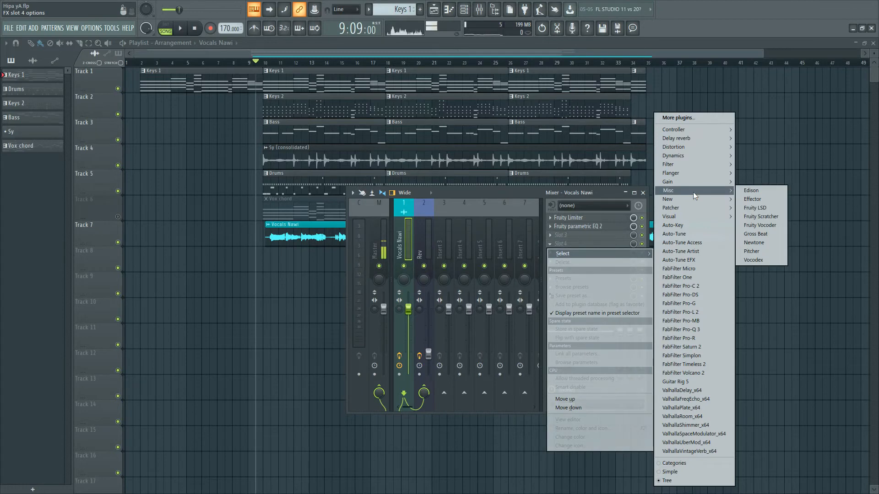
pyautogui.click(764, 251)
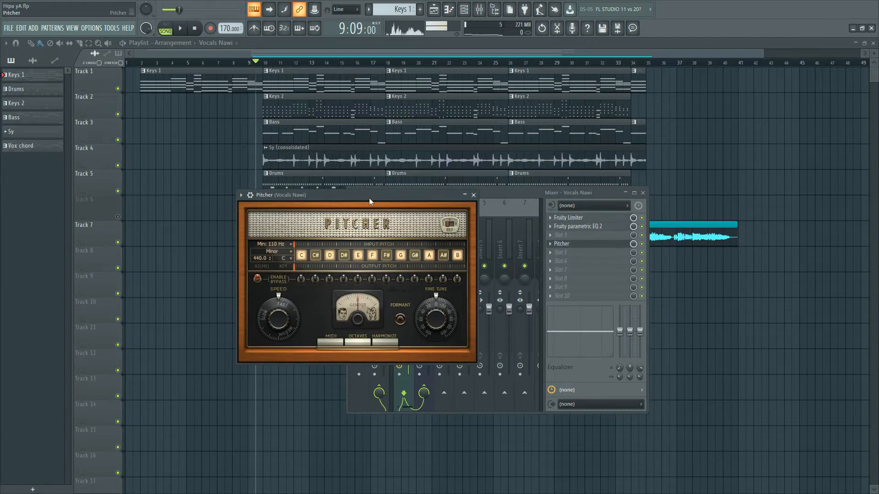
pyautogui.moveTo(370, 198); pyautogui.dragTo(521, 215)
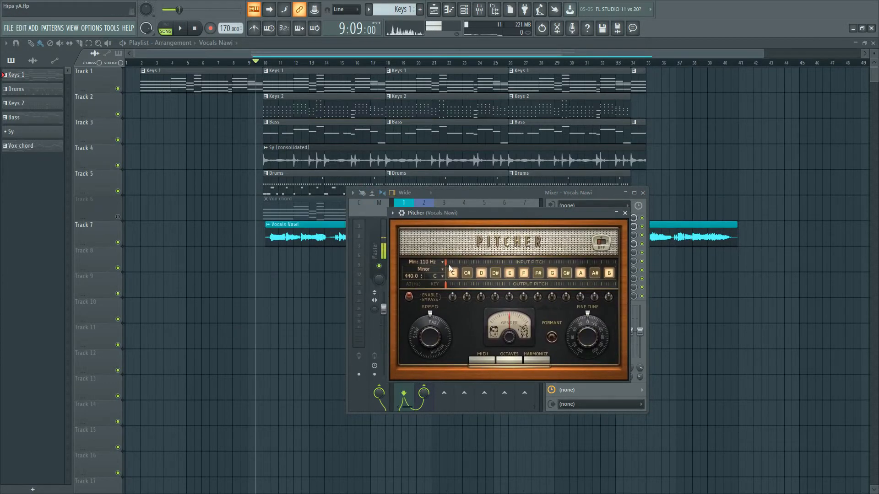
pyautogui.moveTo(491, 219); pyautogui.dragTo(469, 218)
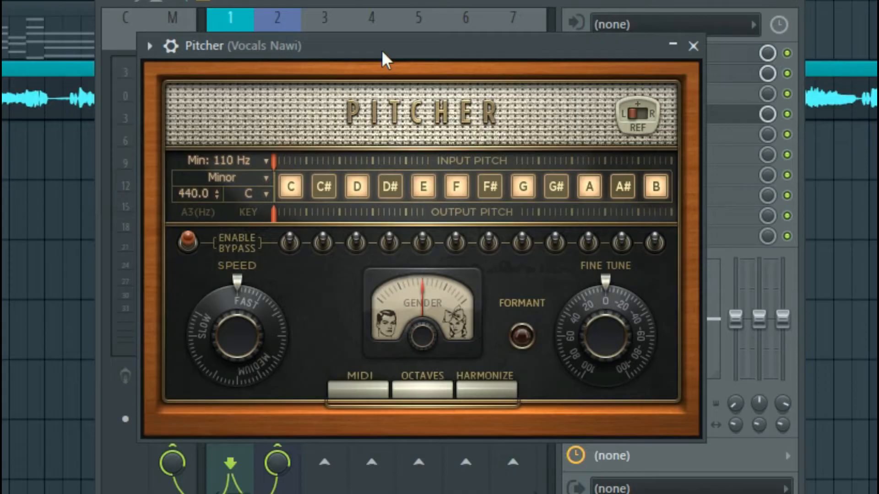
# Set Pitcher's key to D and its scale to Major.
pyautogui.click(256, 194)
pyautogui.click(309, 123)
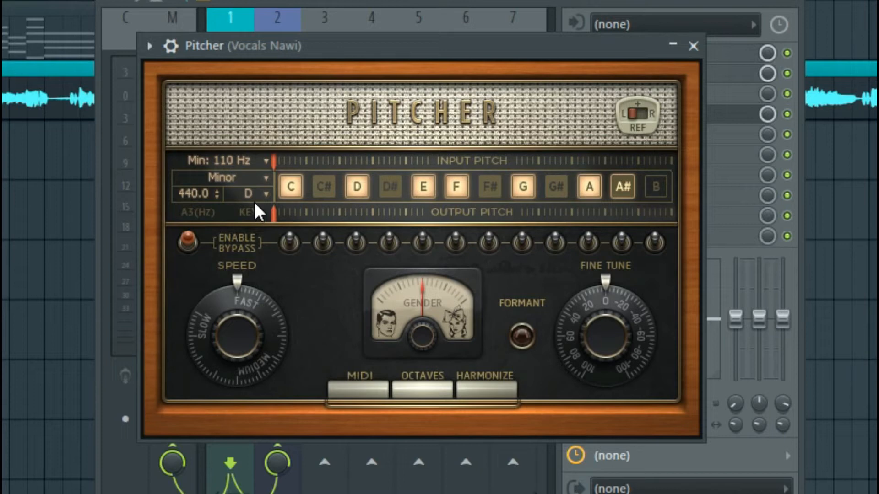
pyautogui.click(261, 177)
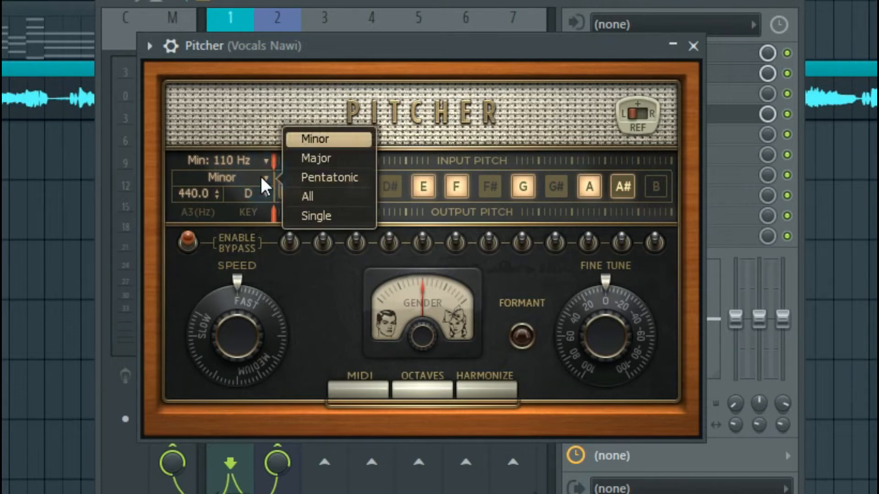
pyautogui.click(315, 164)
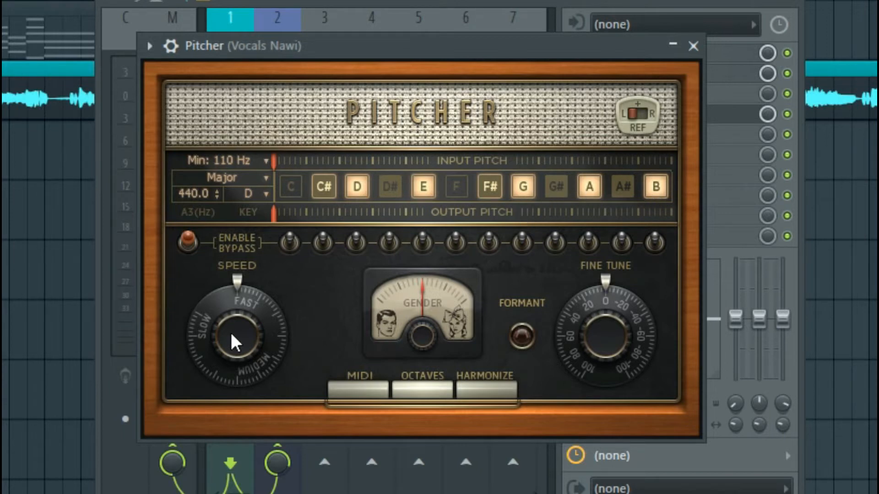
pyautogui.moveTo(231, 343)
pyautogui.mouseDown()
pyautogui.moveTo(231, 364)
pyautogui.moveTo(232, 343)
pyautogui.mouseUp()
# Bypass all pitch correction, close the mixer and play the song from bar 9 to hear the uncorrected vocals.
pyautogui.click(189, 243)
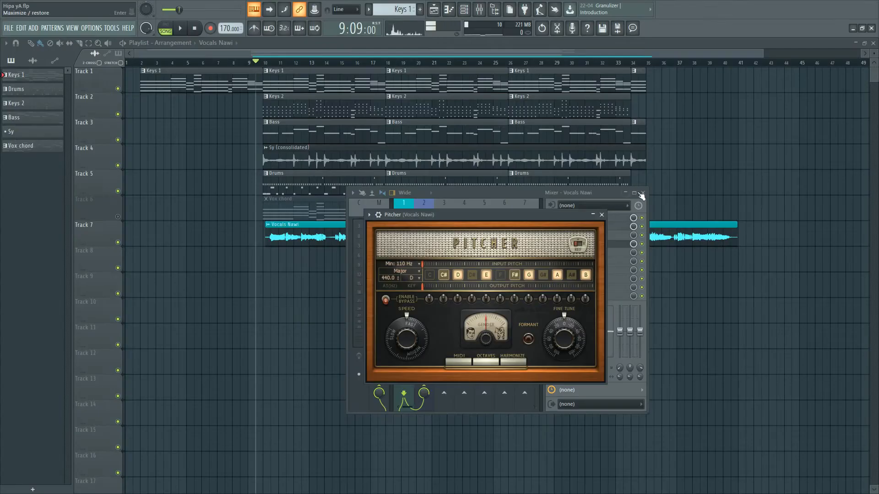
pyautogui.click(643, 193)
pyautogui.moveTo(454, 216); pyautogui.dragTo(518, 239)
pyautogui.press('space')
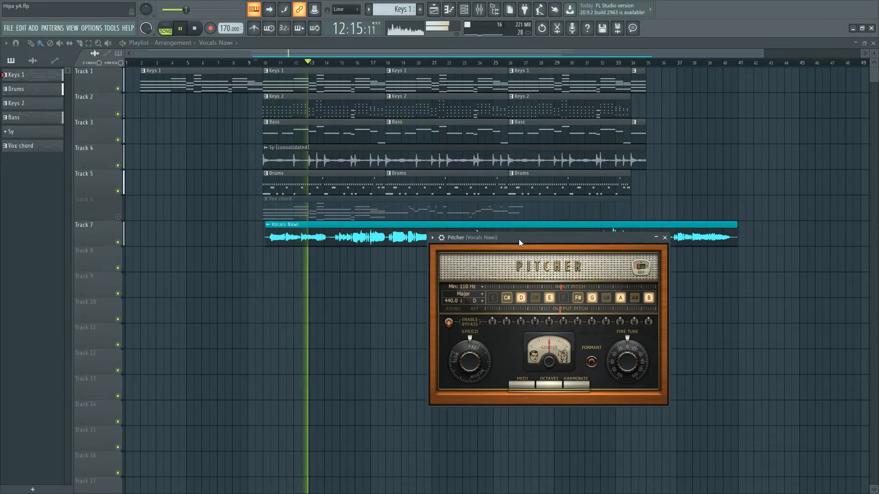
pyautogui.moveTo(518, 239); pyautogui.dragTo(426, 257)
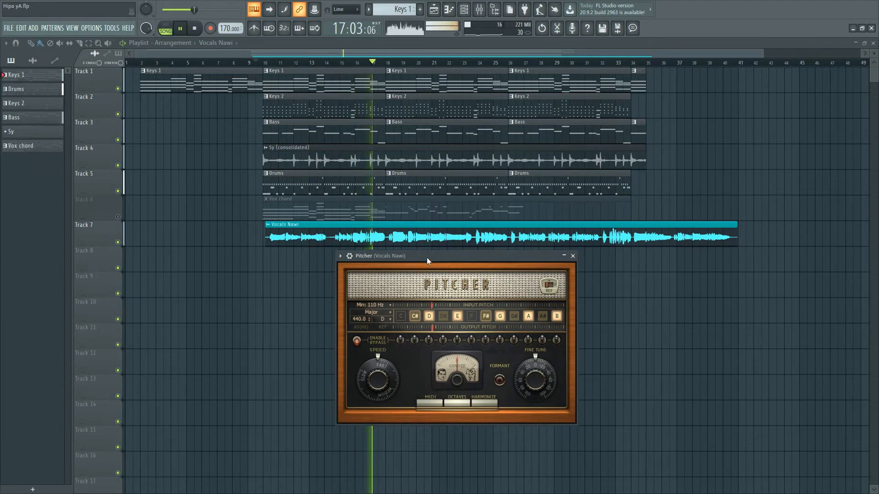
pyautogui.press('space')
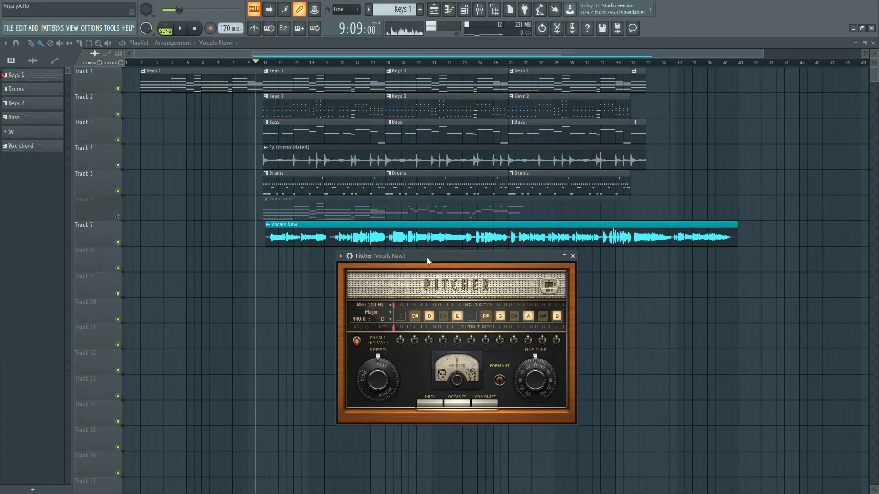
# Turn off Pitcher's bypass and play the song from bar 9 to hear the corrected vocals.
pyautogui.click(357, 341)
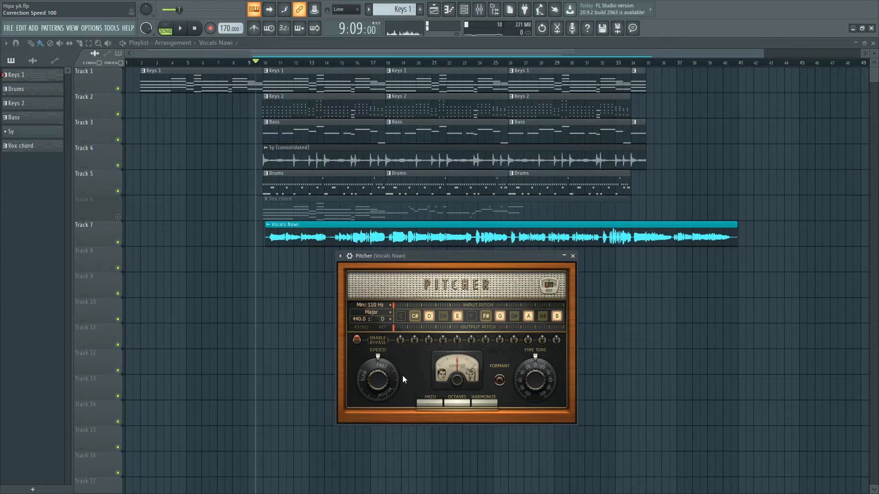
pyautogui.press('space')
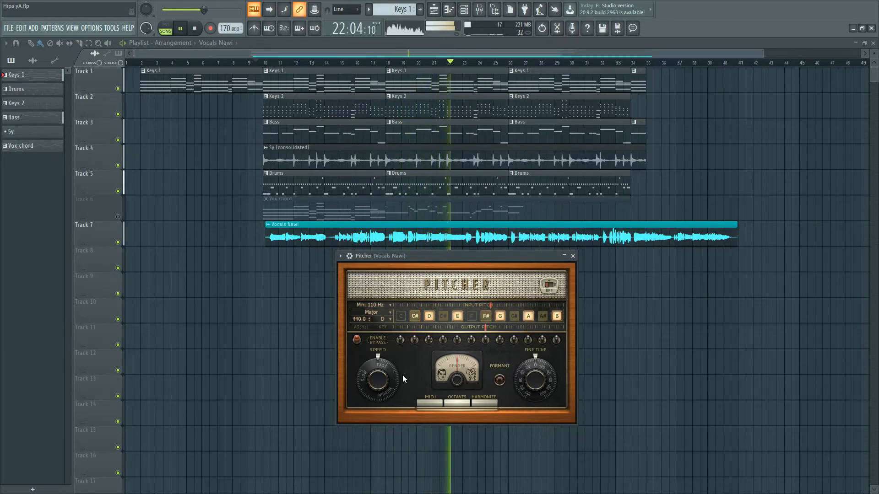
pyautogui.press('space')
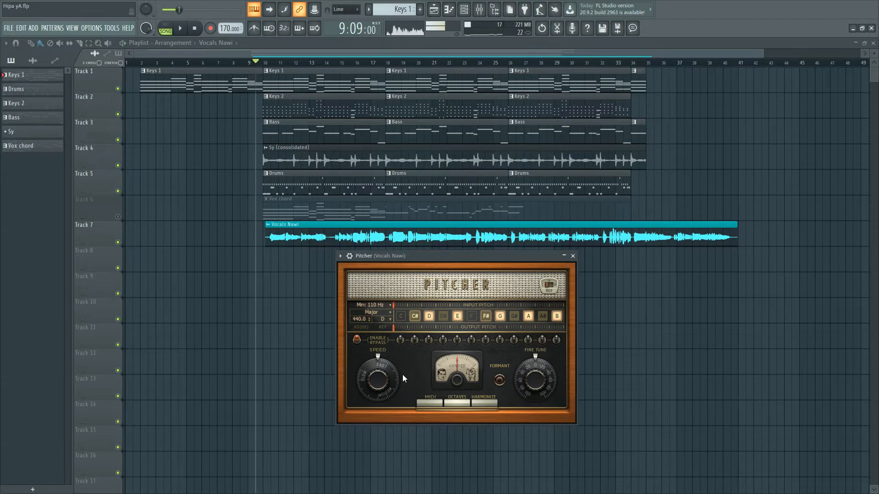
# Play the song from bar 20, restore the playlist to a smaller window and reopen Pitcher from the Vocals Nawi mixer track.
pyautogui.click(419, 63)
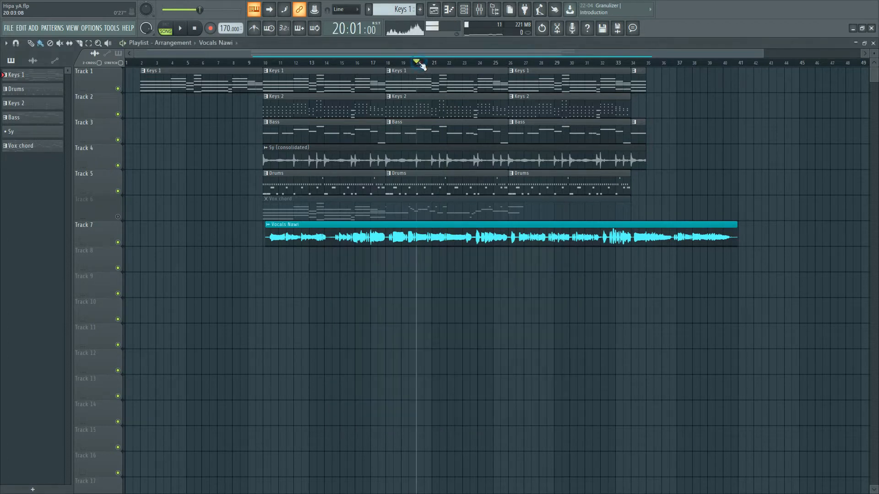
pyautogui.press('space')
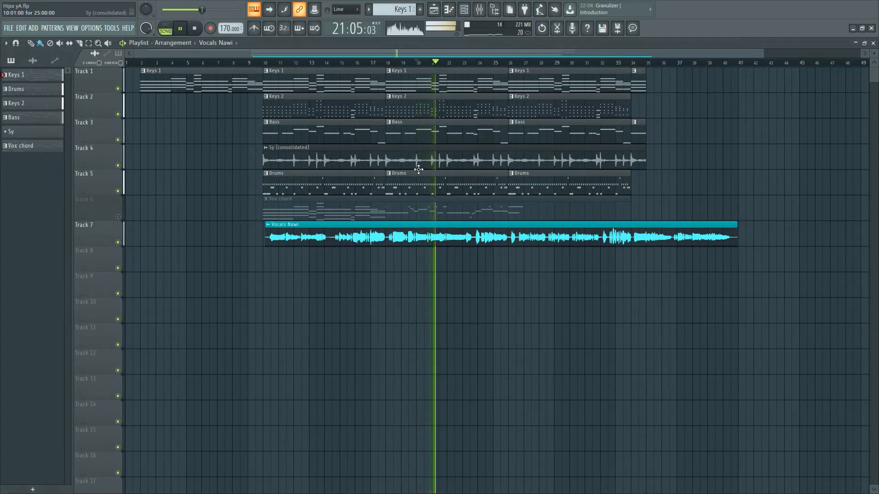
pyautogui.click(864, 43)
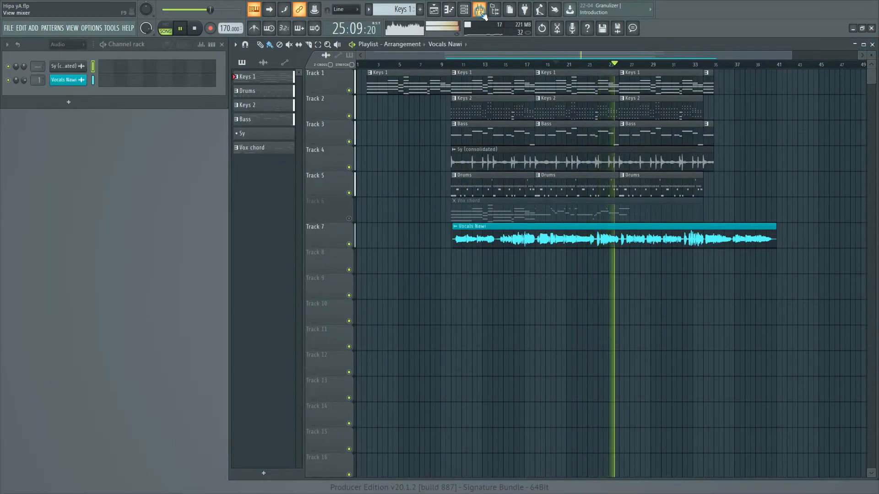
pyautogui.click(480, 10)
pyautogui.click(569, 245)
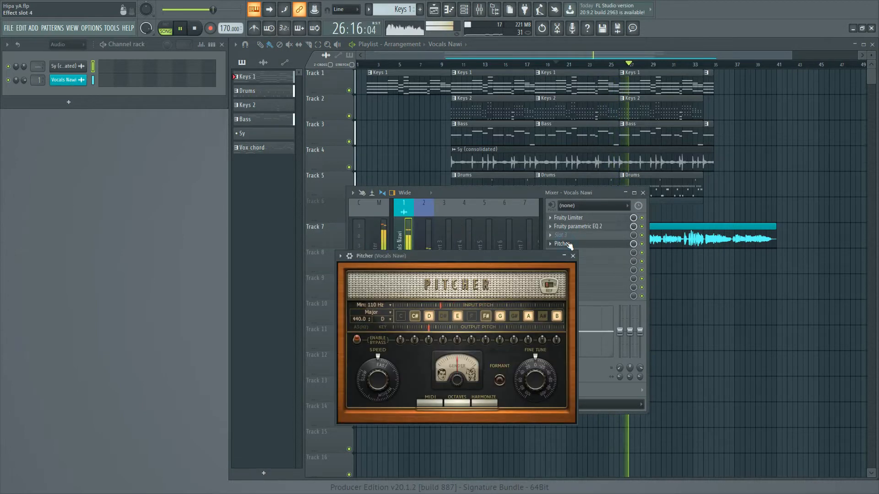
pyautogui.moveTo(468, 255); pyautogui.dragTo(168, 218)
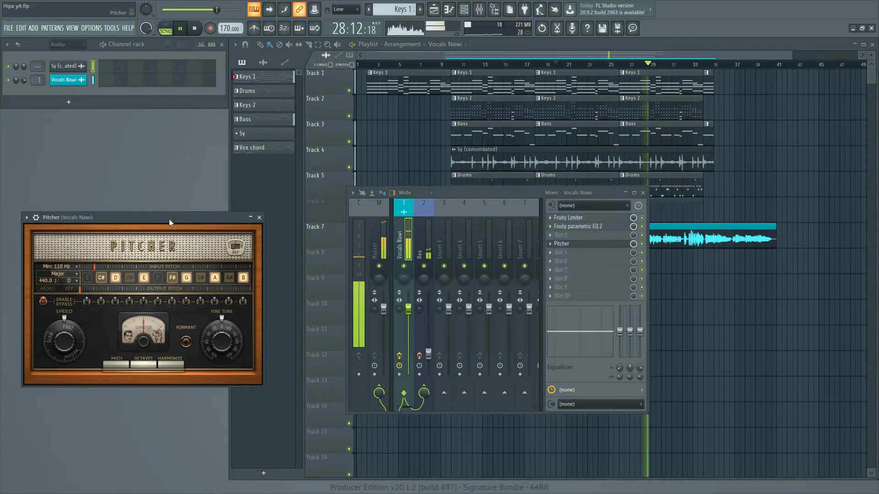
pyautogui.click(642, 193)
pyautogui.moveTo(197, 220); pyautogui.dragTo(205, 218)
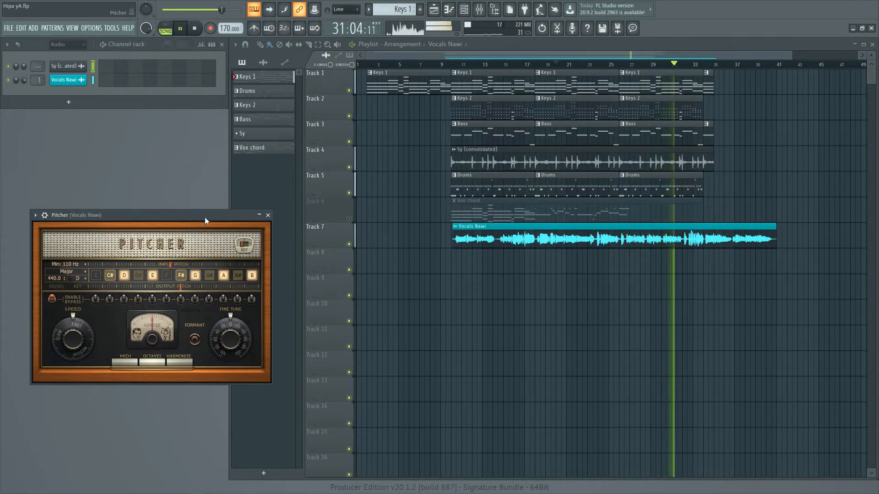
# Compare the vocals with Pitcher's bypass on and off during playback, and stop the song.
pyautogui.click(52, 299)
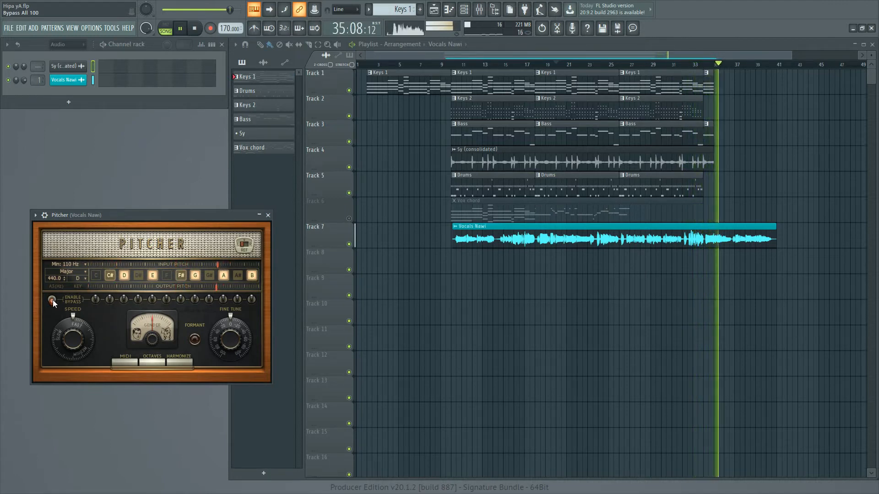
pyautogui.click(52, 299)
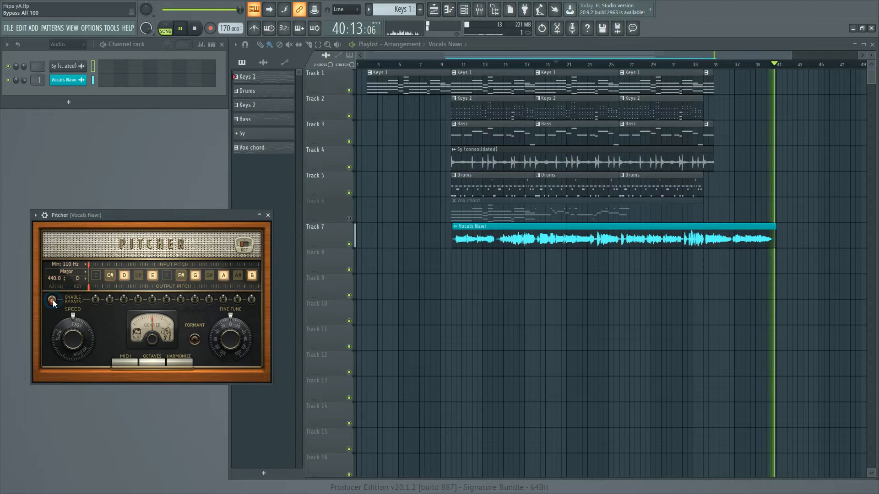
pyautogui.press('space')
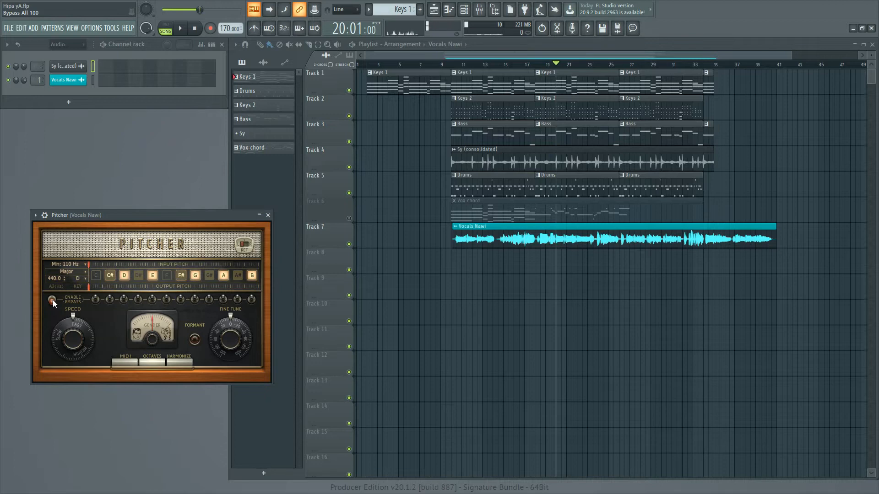
# Enable formant correction in Pitcher and start playback from bar 20.
pyautogui.moveTo(193, 216); pyautogui.dragTo(314, 210)
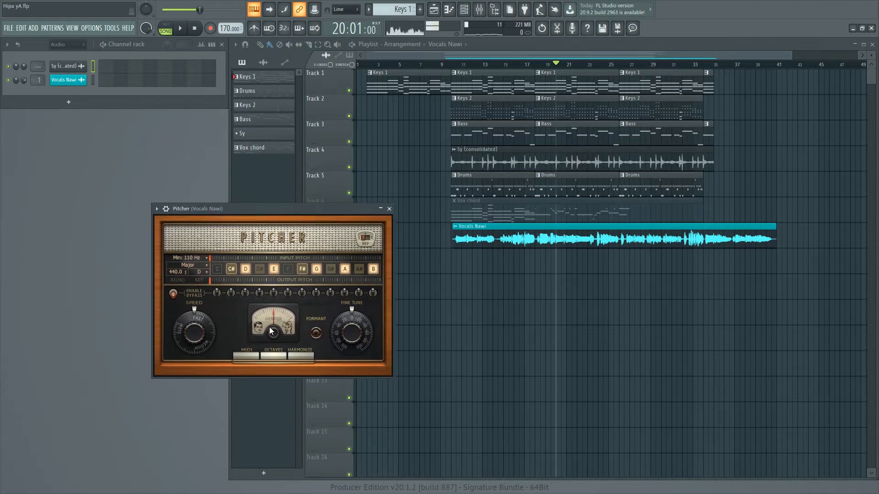
pyautogui.click(316, 334)
pyautogui.moveTo(279, 333)
pyautogui.mouseDown()
pyautogui.moveTo(279, 306)
pyautogui.moveTo(279, 356)
pyautogui.moveTo(279, 338)
pyautogui.mouseUp()
pyautogui.press('space')
# Try Pitcher's gender shift at about 94 toward female and partway toward male, and return it to 0.
pyautogui.moveTo(273, 333); pyautogui.dragTo(273, 290)
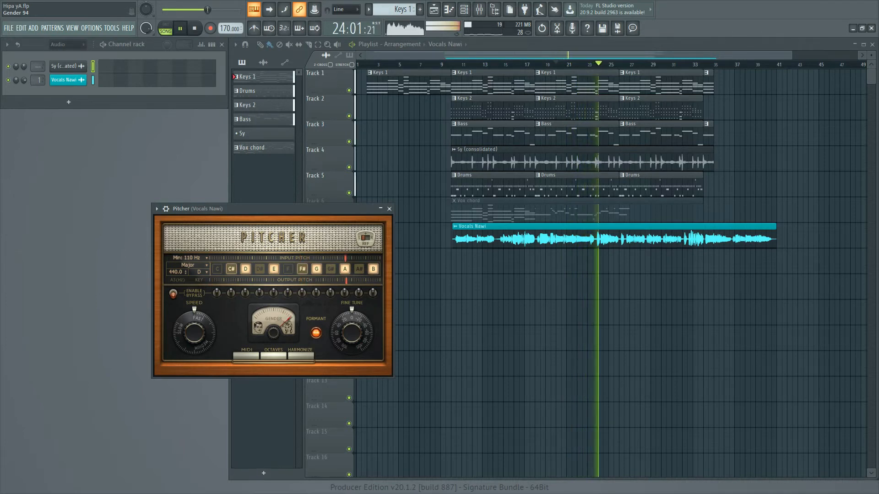
pyautogui.moveTo(273, 290); pyautogui.dragTo(274, 334)
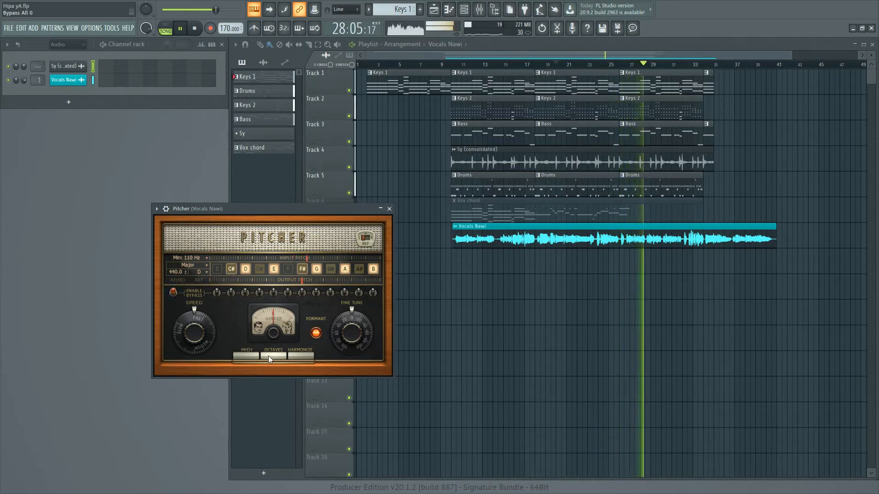
pyautogui.moveTo(273, 333)
pyautogui.mouseDown()
pyautogui.moveTo(274, 311)
pyautogui.moveTo(273, 362)
pyautogui.moveTo(273, 316)
pyautogui.moveTo(274, 346)
pyautogui.mouseUp()
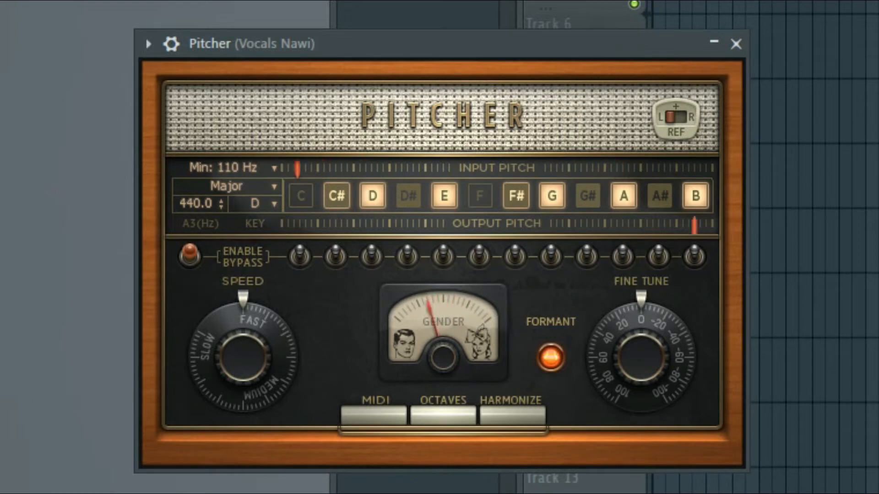
pyautogui.moveTo(443, 357)
pyautogui.mouseDown()
pyautogui.moveTo(443, 302)
pyautogui.moveTo(443, 381)
pyautogui.moveTo(443, 310)
pyautogui.moveTo(445, 355)
pyautogui.mouseUp()
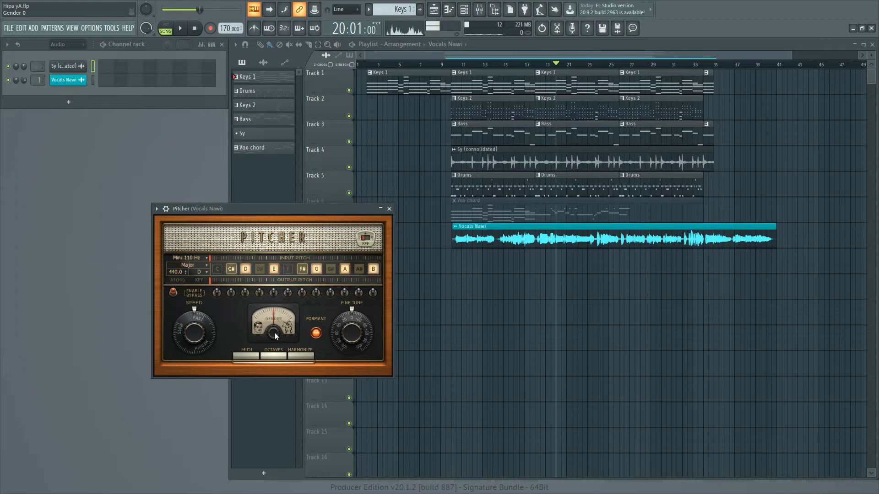
pyautogui.rightClick(274, 333)
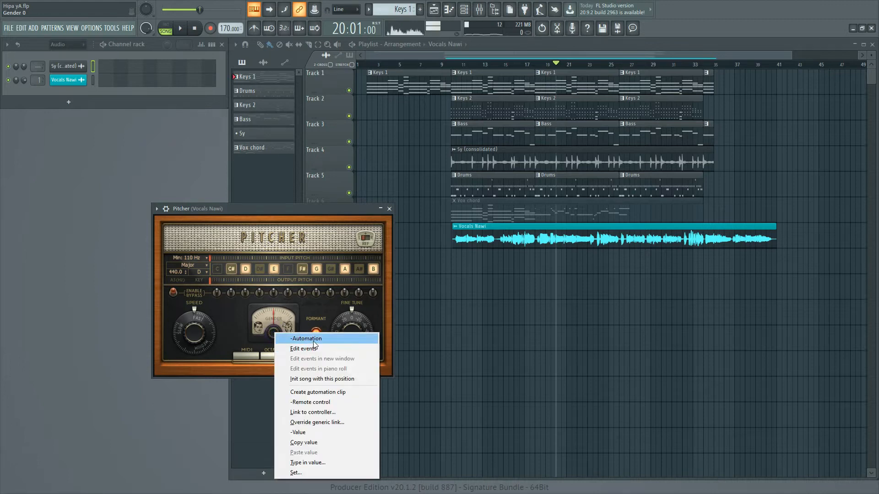
pyautogui.moveTo(282, 210); pyautogui.dragTo(312, 212)
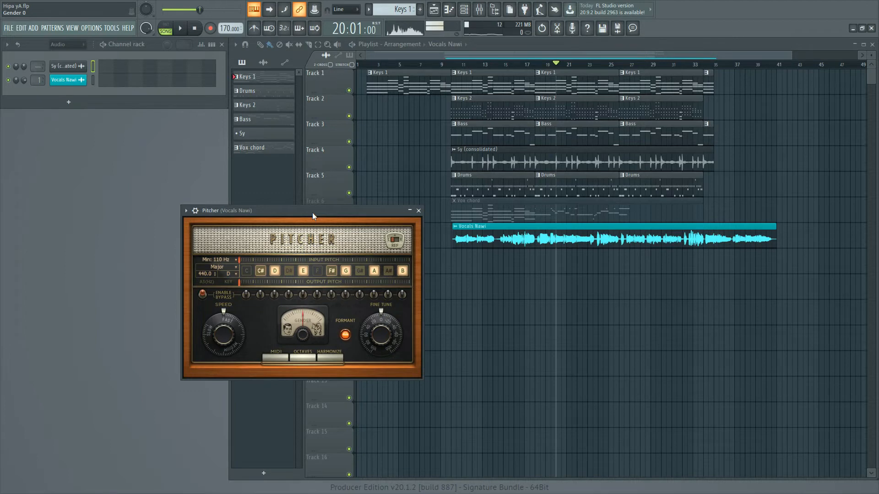
# Try Pitcher's correction speed at a medium setting of 54 and return it to the fastest setting.
pyautogui.moveTo(312, 212); pyautogui.dragTo(323, 194)
pyautogui.moveTo(233, 315); pyautogui.dragTo(234, 302)
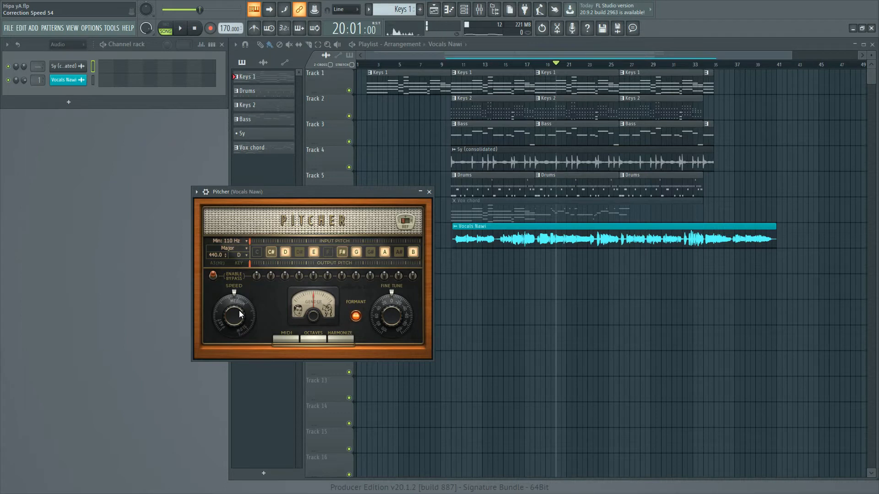
pyautogui.moveTo(239, 310); pyautogui.dragTo(239, 280)
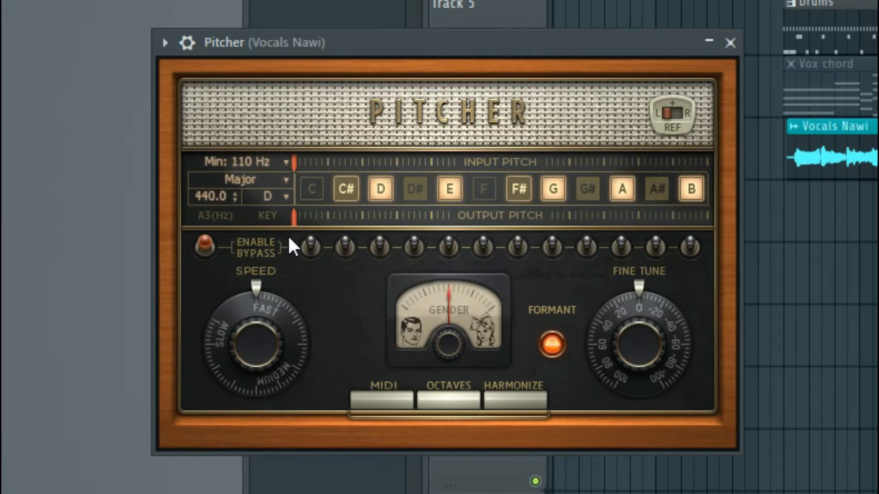
# Set Pitcher's scale to Single with only the note D active, audition the vocals, and close Pitcher.
pyautogui.moveTo(340, 44); pyautogui.dragTo(388, 28)
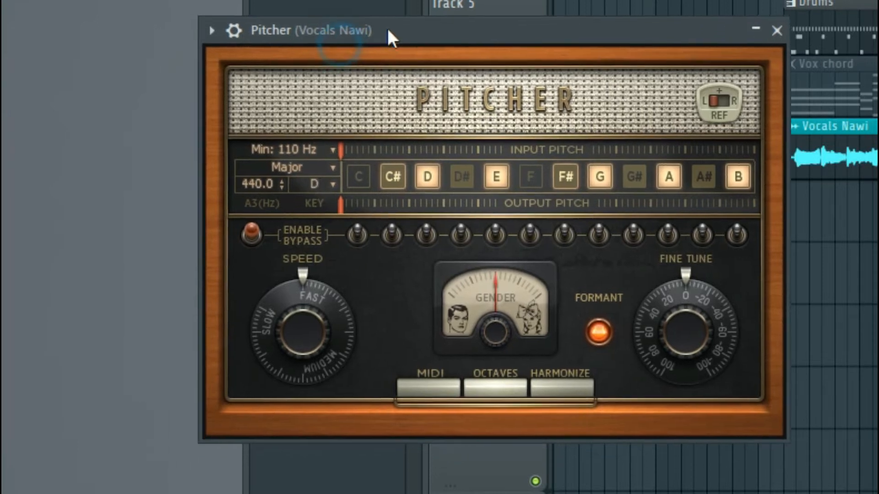
pyautogui.click(330, 163)
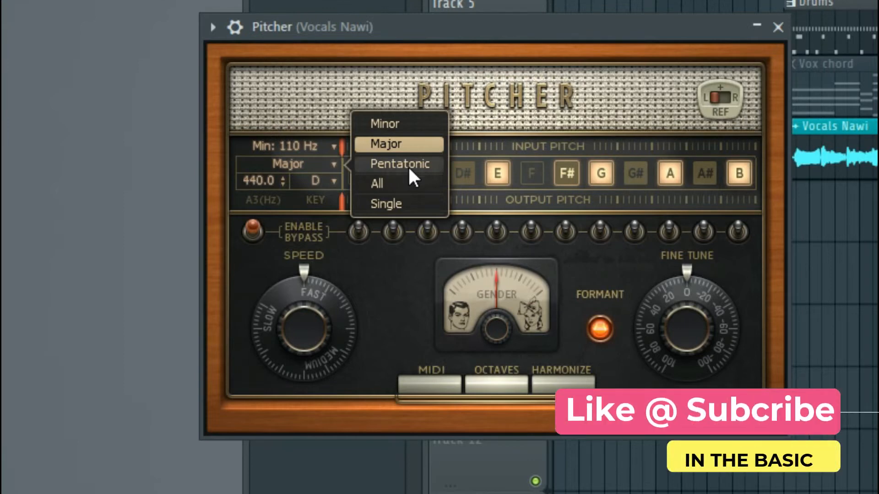
pyautogui.click(410, 206)
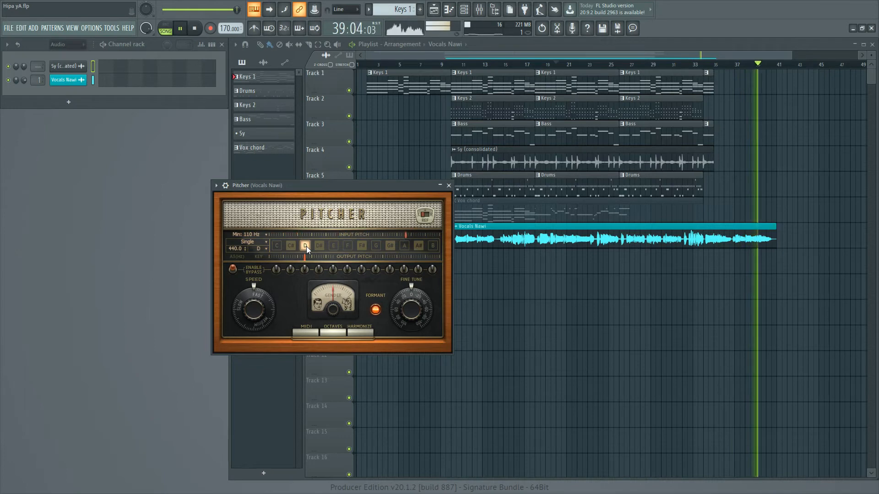
pyautogui.press('space')
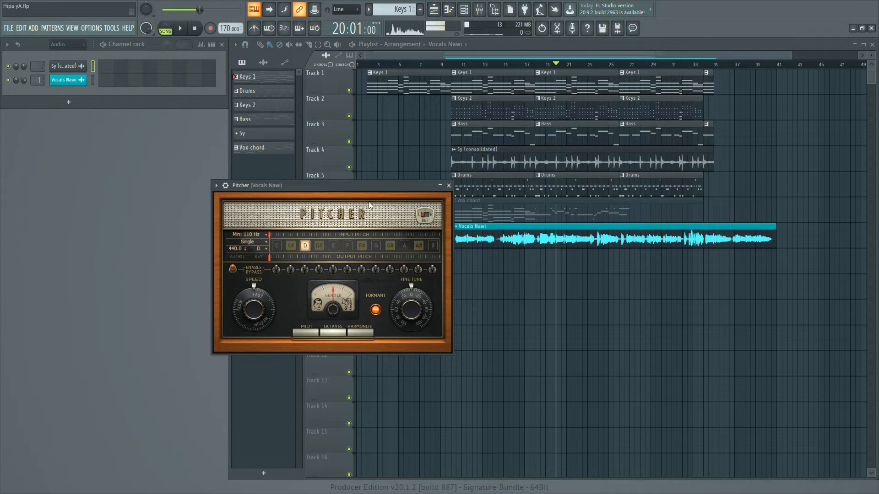
pyautogui.click(448, 185)
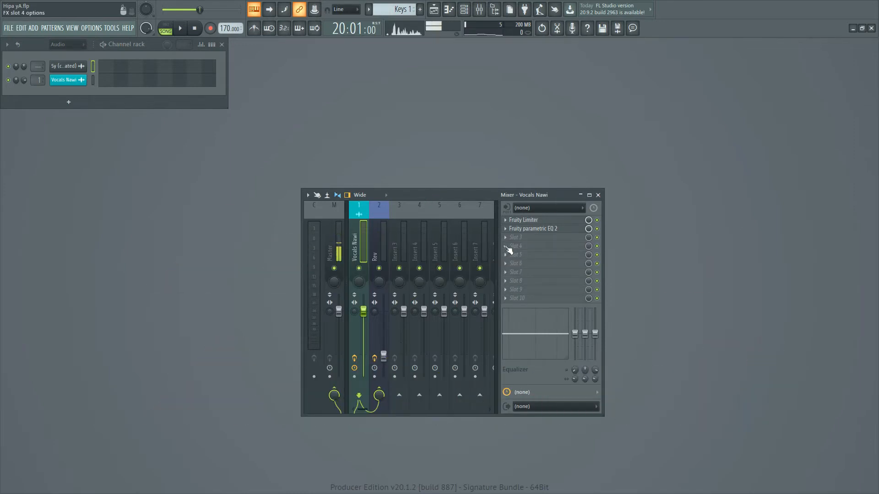
# Load Auto-Tune Pro into effect slot 4 of the Vocals Nawi mixer track and reposition its window.
pyautogui.click(505, 246)
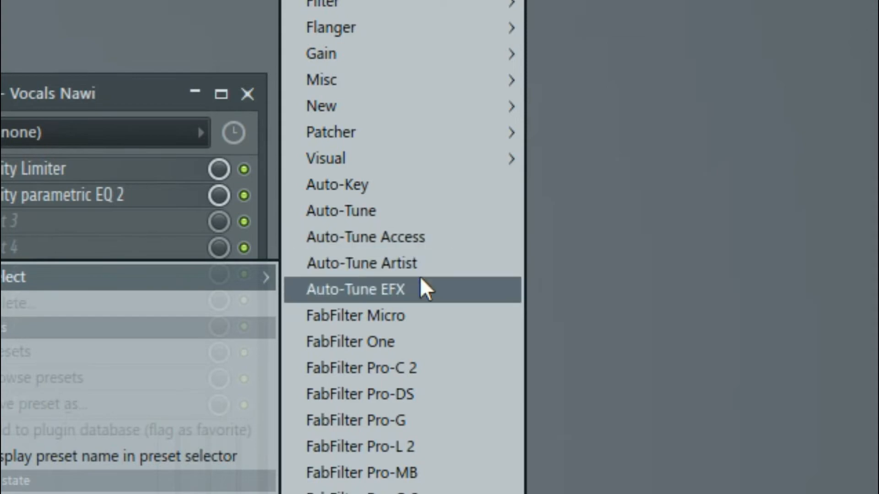
pyautogui.click(408, 217)
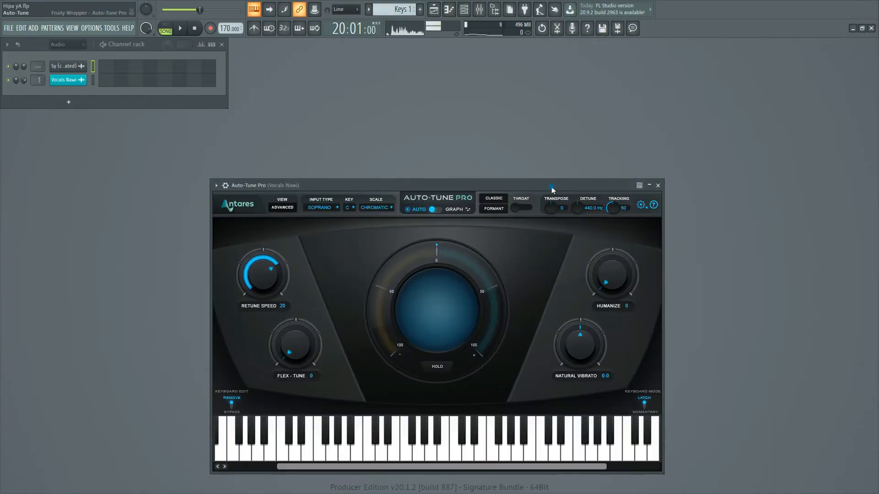
pyautogui.moveTo(556, 185); pyautogui.dragTo(581, 154)
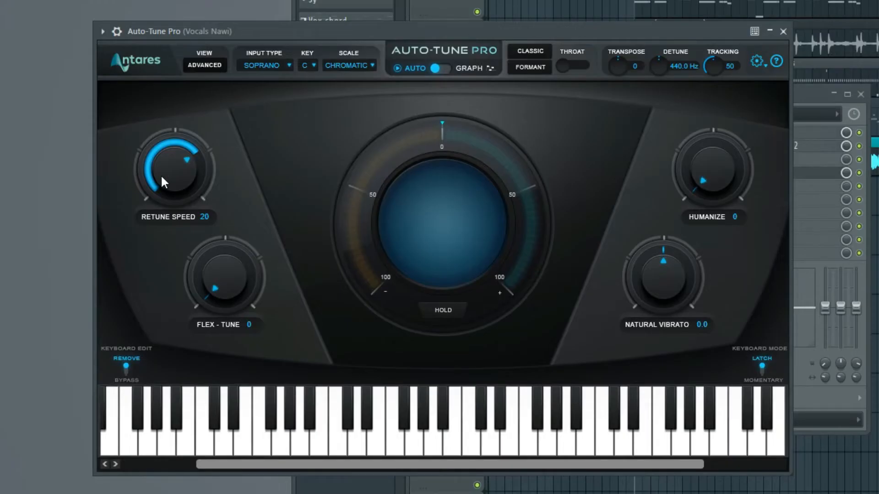
# Configure Auto-Tune Pro with retune speed 0, key D, scale Major and input type Soprano.
pyautogui.moveTo(161, 174); pyautogui.dragTo(169, 30)
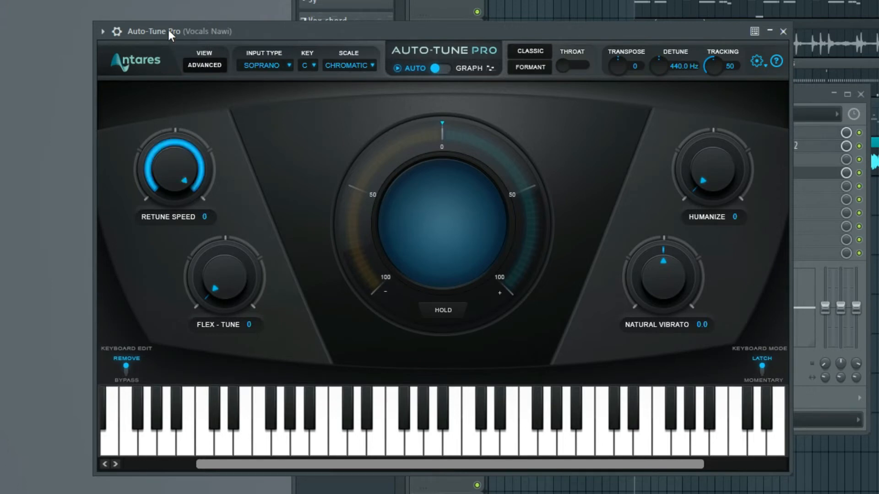
pyautogui.click(309, 64)
pyautogui.click(329, 98)
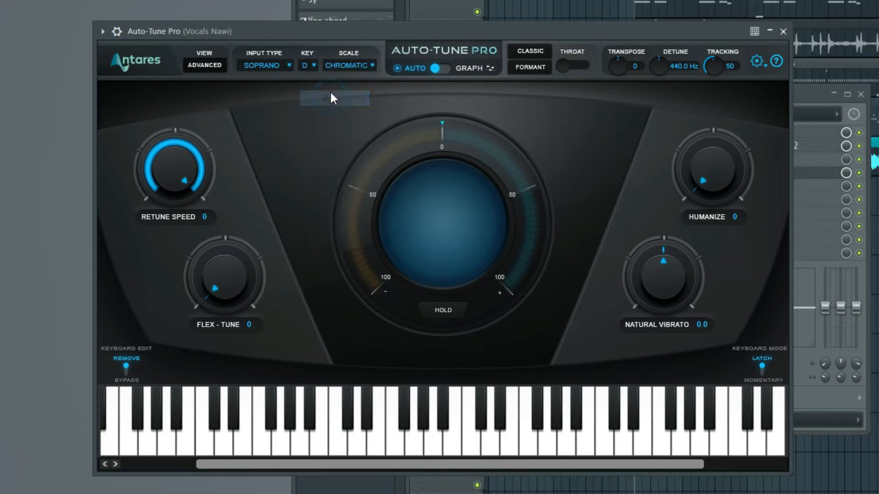
pyautogui.click(372, 59)
pyautogui.click(360, 67)
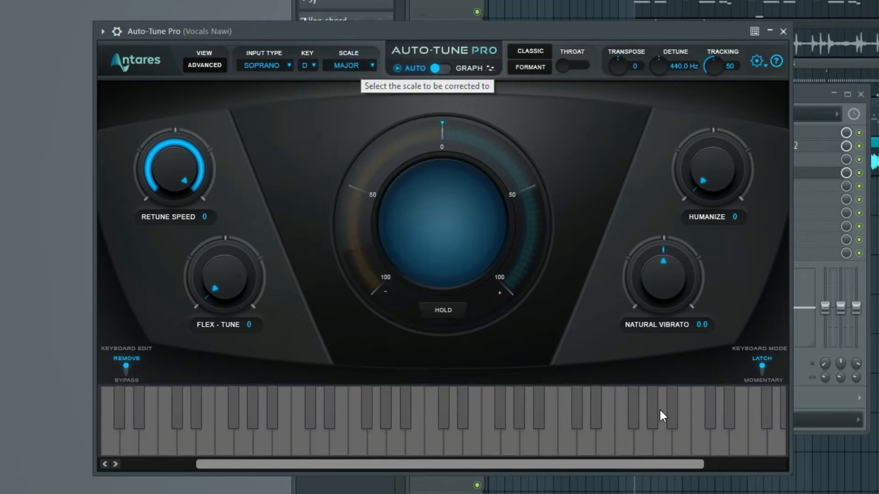
pyautogui.click(277, 67)
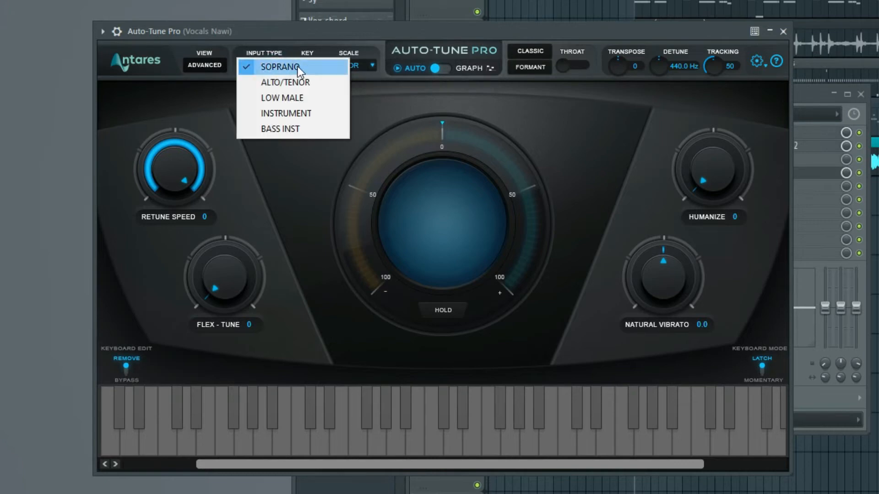
pyautogui.click(297, 67)
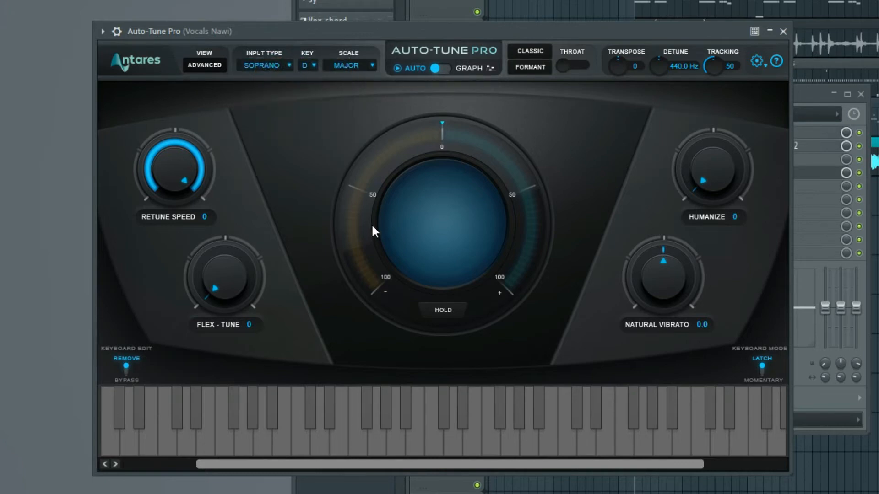
# Play the song from bar 20 to audition Auto-Tune Pro with its mixer slot toggled, and stop playback.
pyautogui.click(179, 29)
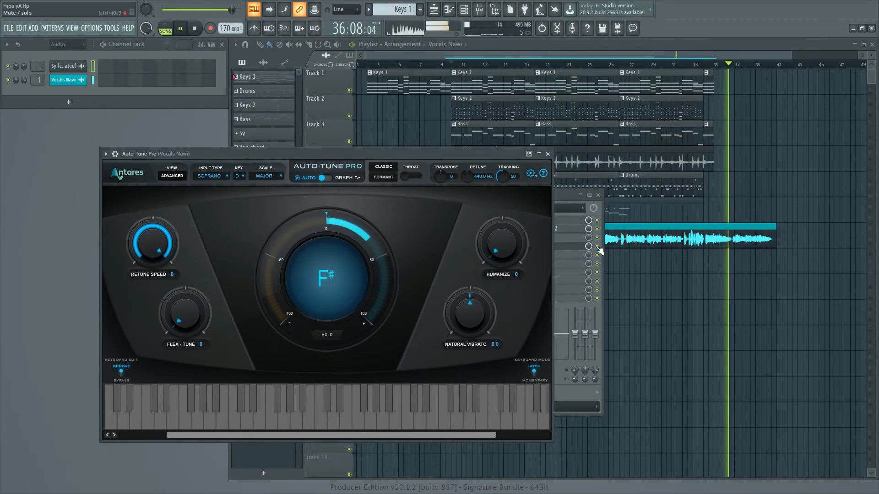
pyautogui.click(599, 250)
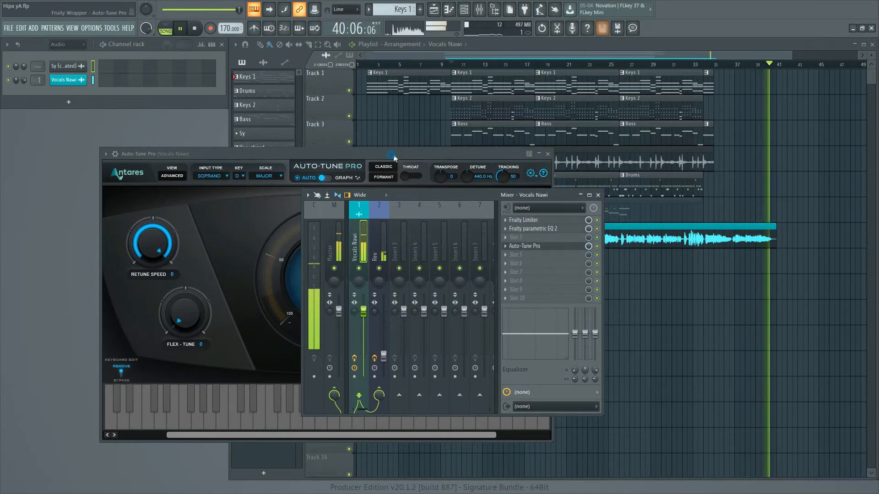
pyautogui.moveTo(394, 154); pyautogui.dragTo(400, 153)
pyautogui.press('space')
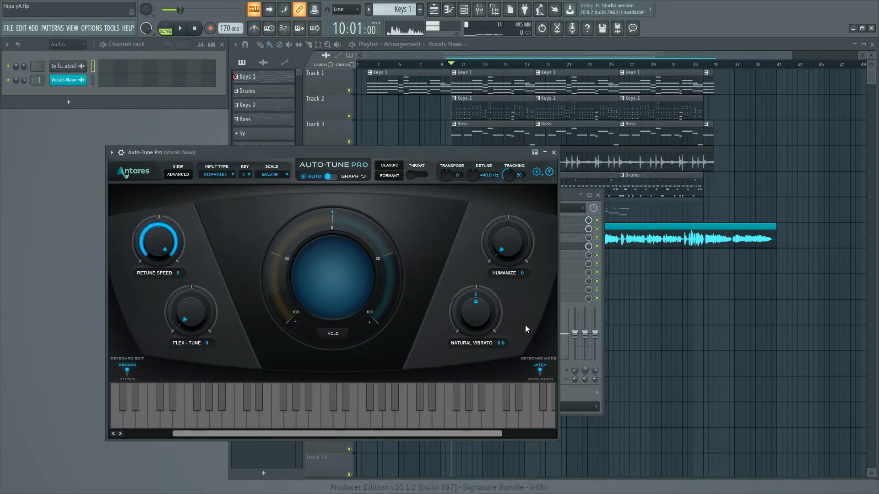
# In Auto-Tune Pro, set Natural Vibrato to 12.0, Flex-Tune to 100 and Tracking to 48, raise Humanize above 50, and enable Formant.
pyautogui.moveTo(476, 322)
pyautogui.mouseDown()
pyautogui.moveTo(476, 276)
pyautogui.moveTo(476, 311)
pyautogui.mouseUp()
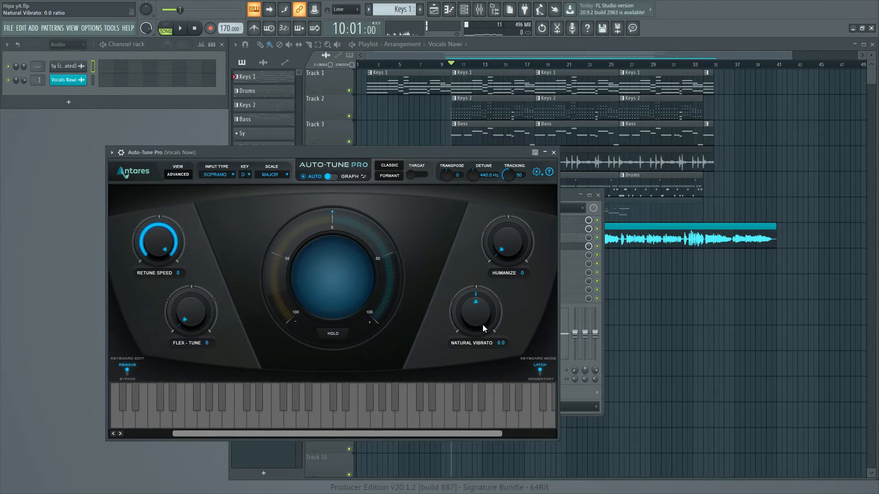
pyautogui.moveTo(498, 225)
pyautogui.mouseDown()
pyautogui.moveTo(500, 244)
pyautogui.moveTo(507, 215)
pyautogui.mouseUp()
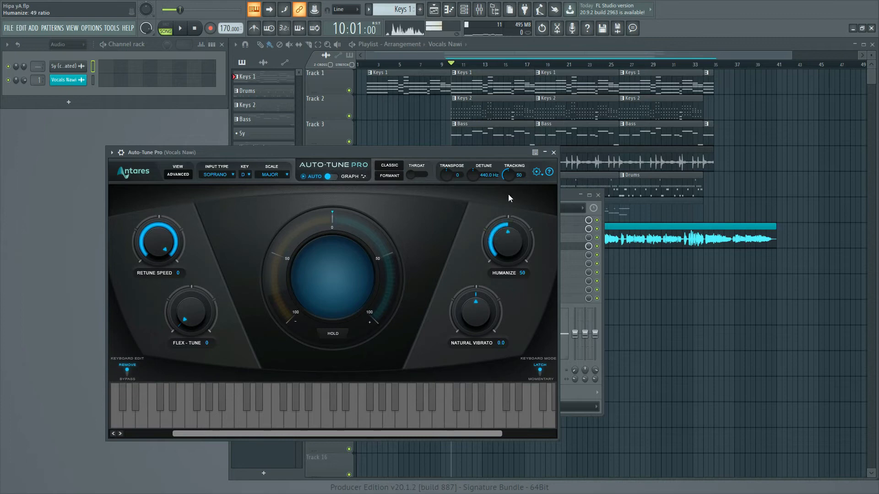
pyautogui.moveTo(510, 172)
pyautogui.mouseDown()
pyautogui.moveTo(505, 207)
pyautogui.moveTo(503, 180)
pyautogui.mouseUp()
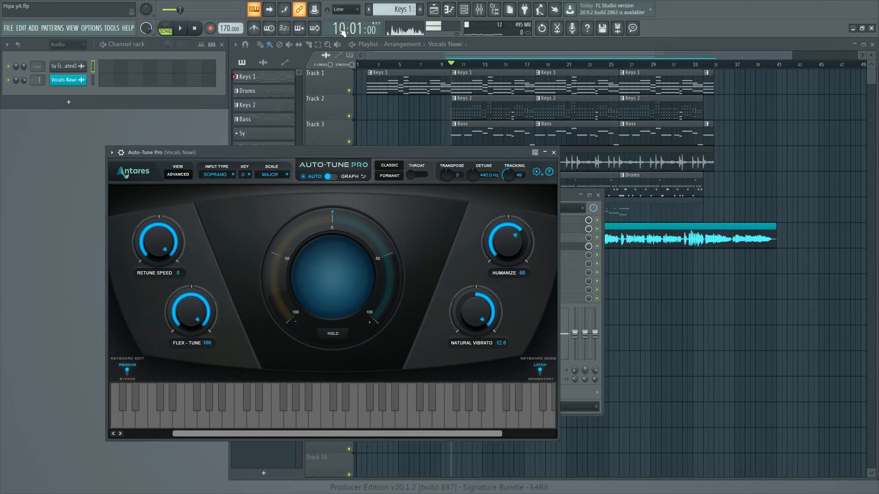
pyautogui.click(389, 178)
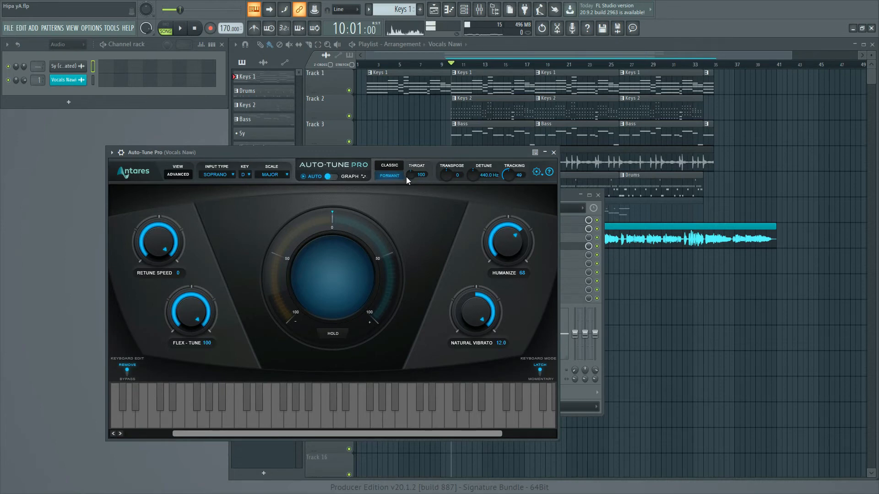
# During playback from bar 10, reset Auto-Tune Pro's Humanize and Natural Vibrato to 0 and try the Throat control.
pyautogui.click(181, 29)
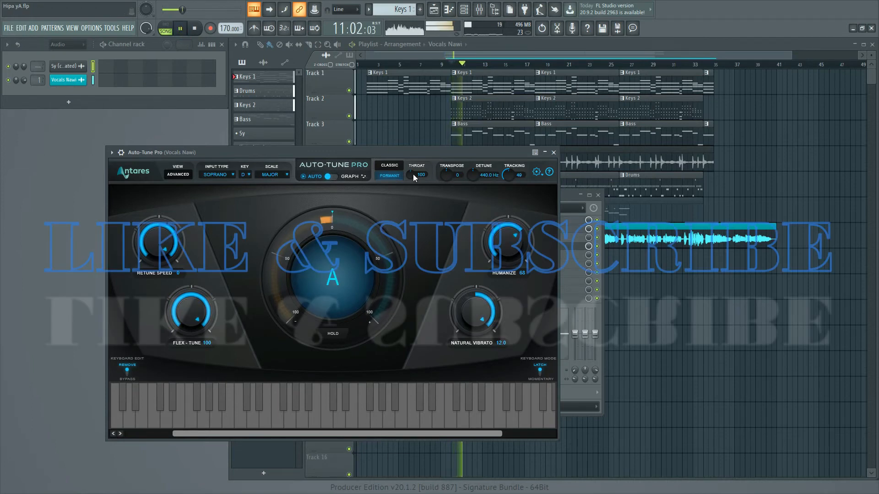
pyautogui.moveTo(508, 242); pyautogui.dragTo(493, 353)
pyautogui.moveTo(480, 305); pyautogui.dragTo(481, 339)
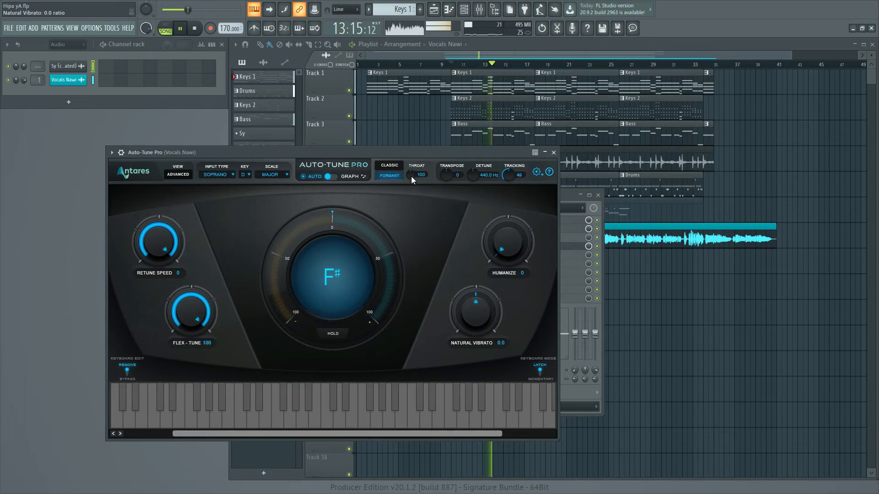
pyautogui.moveTo(411, 176); pyautogui.dragTo(410, 144)
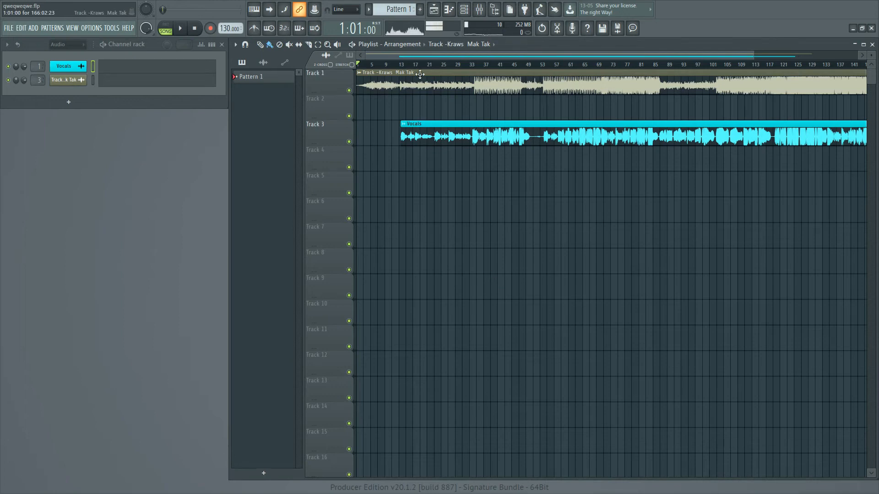
# In the qweqweqwe project, set the playback position to bar 13 and open Pitcher on the Vocals mixer track.
pyautogui.scroll(2, 413, 68)
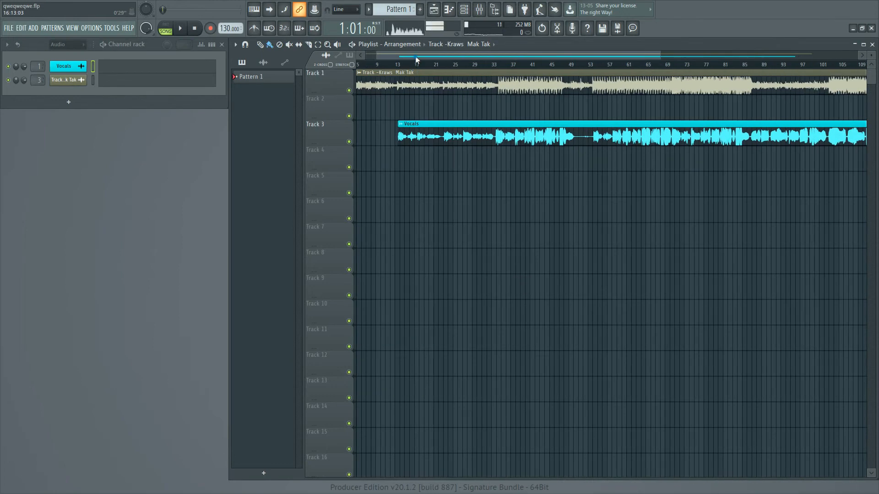
pyautogui.click(409, 68)
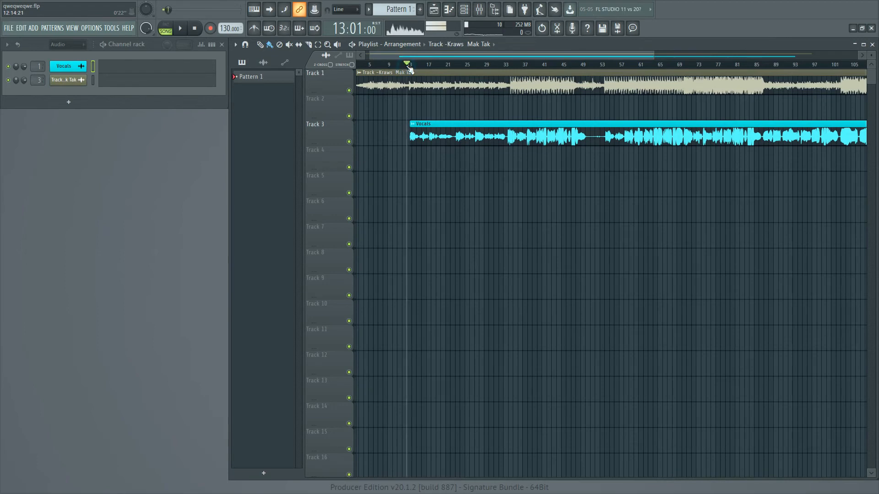
pyautogui.moveTo(666, 57); pyautogui.dragTo(476, 16)
pyautogui.click(479, 9)
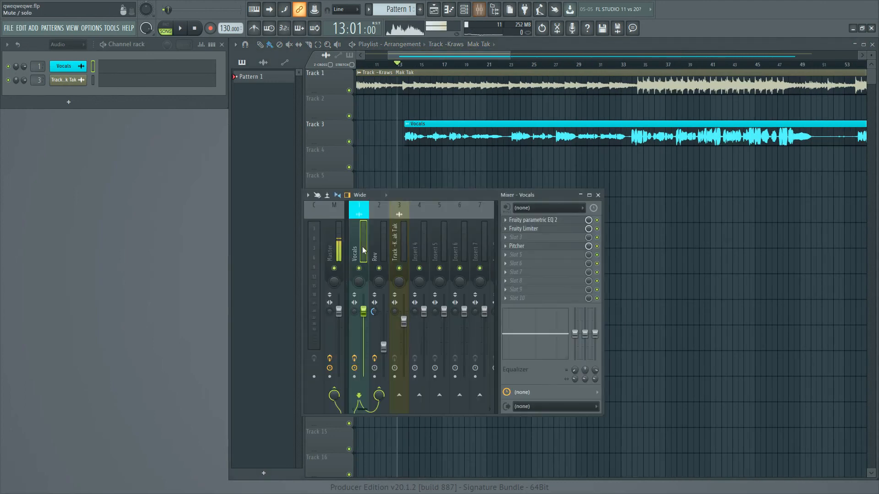
pyautogui.click(525, 247)
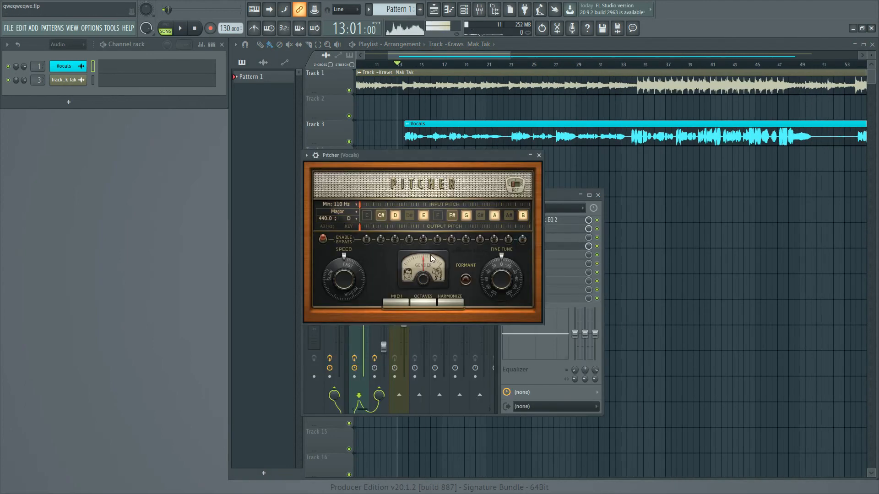
# Check Pitcher's correction speed and scale choices on the Vocals track, keeping the scale on Major.
pyautogui.moveTo(346, 280)
pyautogui.mouseDown()
pyautogui.moveTo(346, 291)
pyautogui.moveTo(346, 280)
pyautogui.mouseUp()
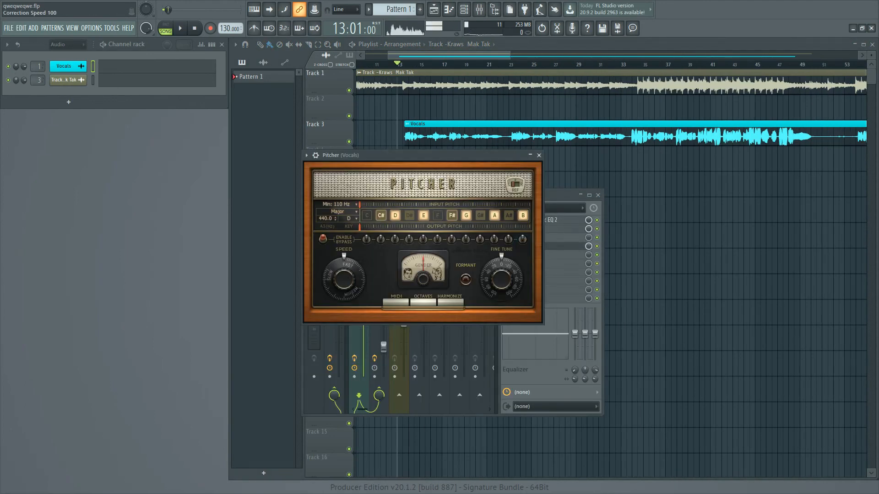
pyautogui.click(351, 214)
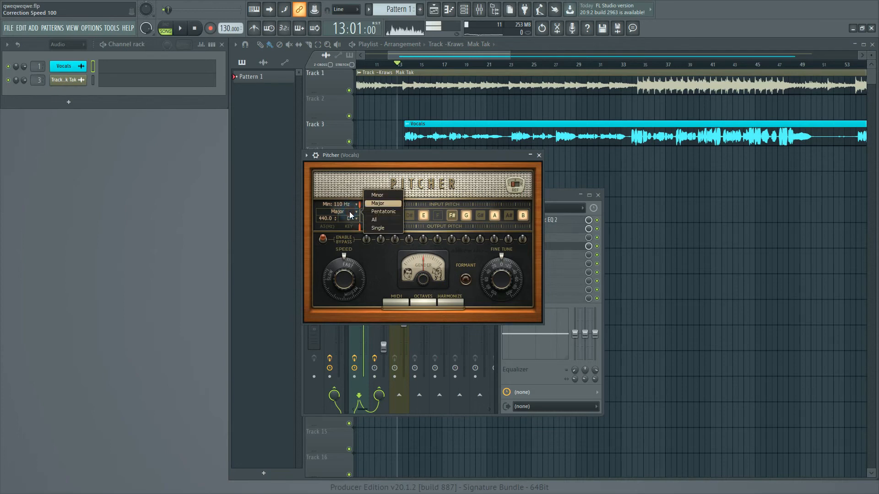
pyautogui.click(385, 207)
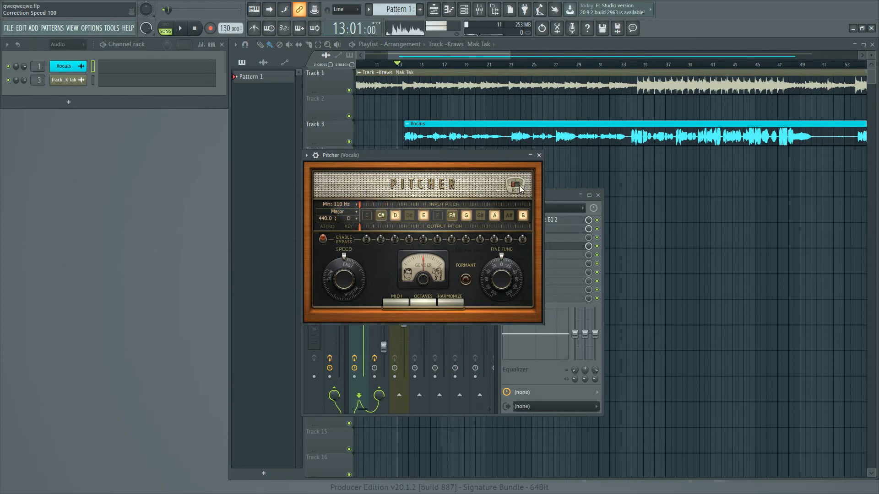
# Compare the vocals from bar 13 with Pitcher active and bypassed, and move the playback position to bar 19.
pyautogui.click(182, 32)
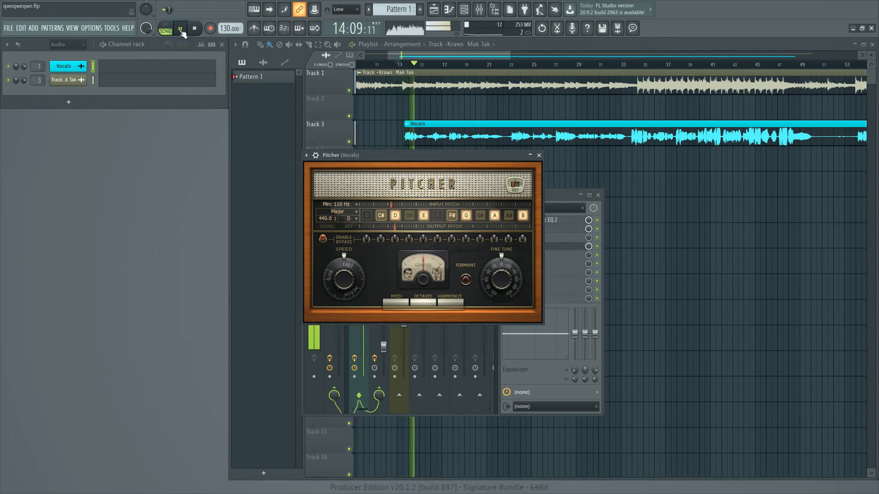
pyautogui.click(195, 28)
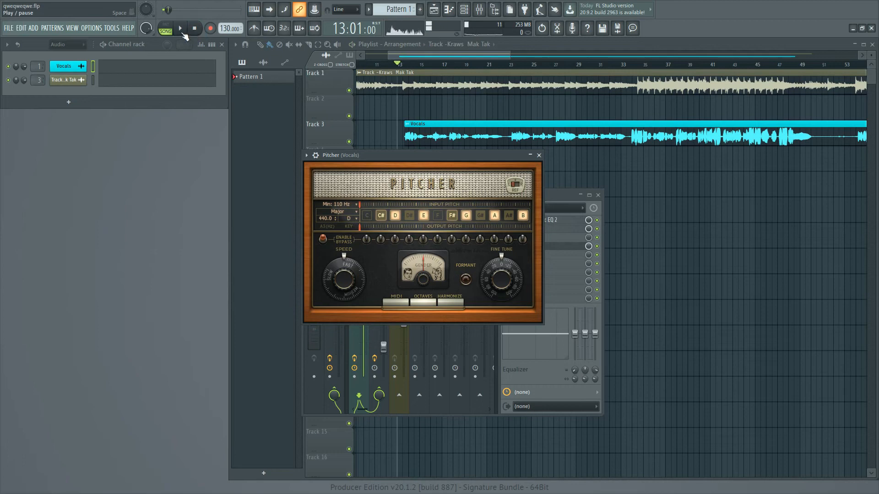
pyautogui.click(181, 31)
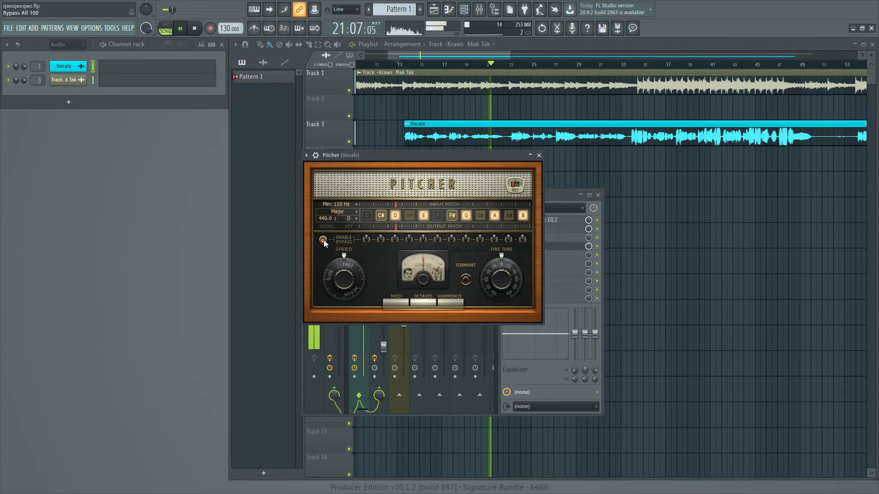
pyautogui.click(195, 29)
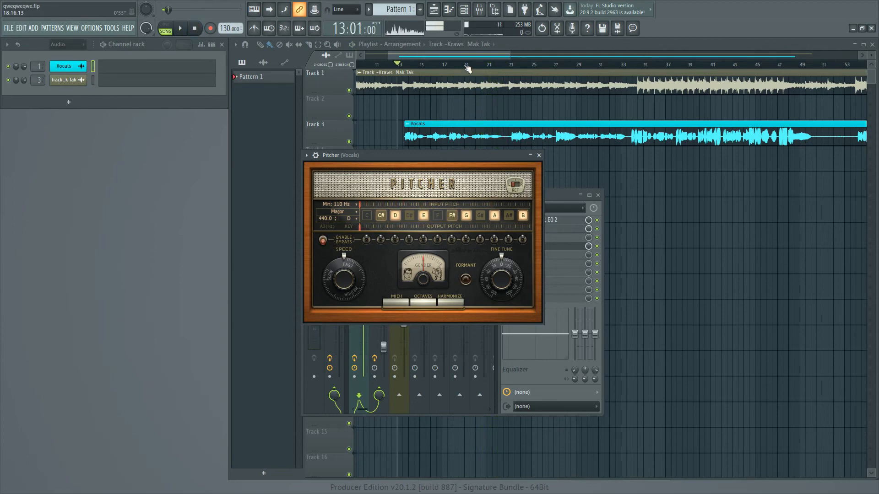
pyautogui.click(466, 67)
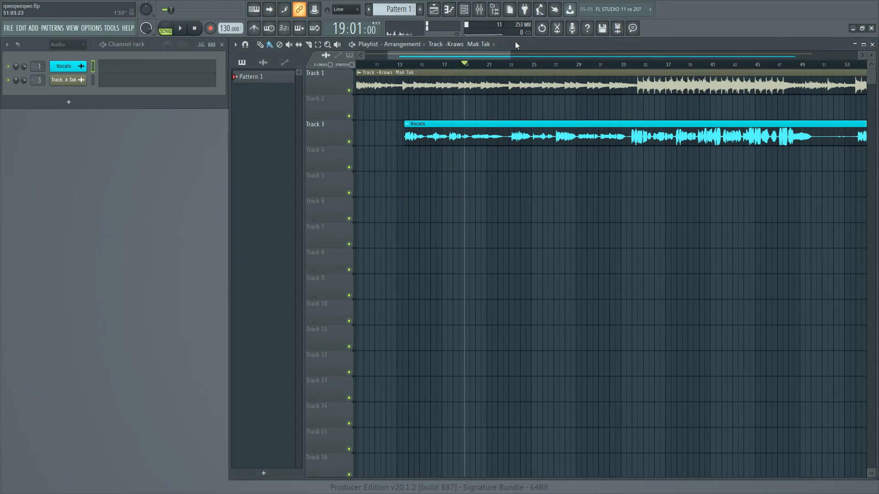
# Open Pitcher on the Vocals mixer track and compare the vocals from bar 19 with it active and bypassed.
pyautogui.click(480, 10)
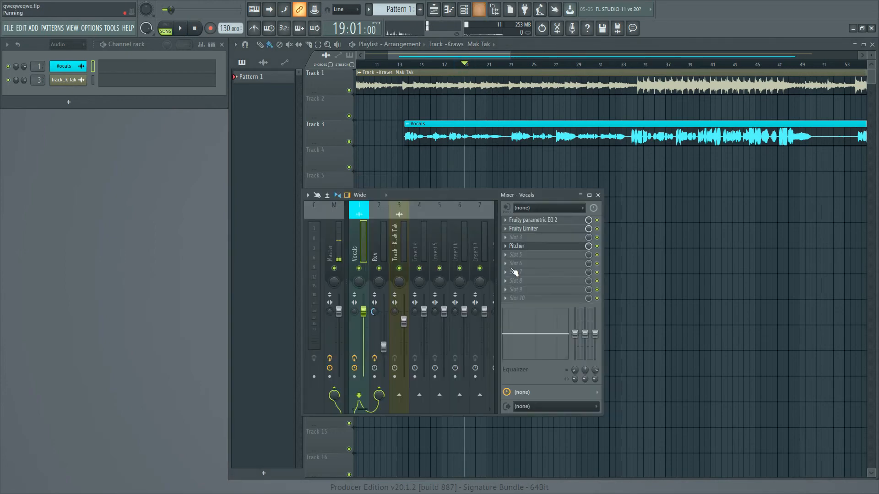
pyautogui.click(526, 246)
pyautogui.moveTo(408, 155); pyautogui.dragTo(423, 163)
pyautogui.press('space')
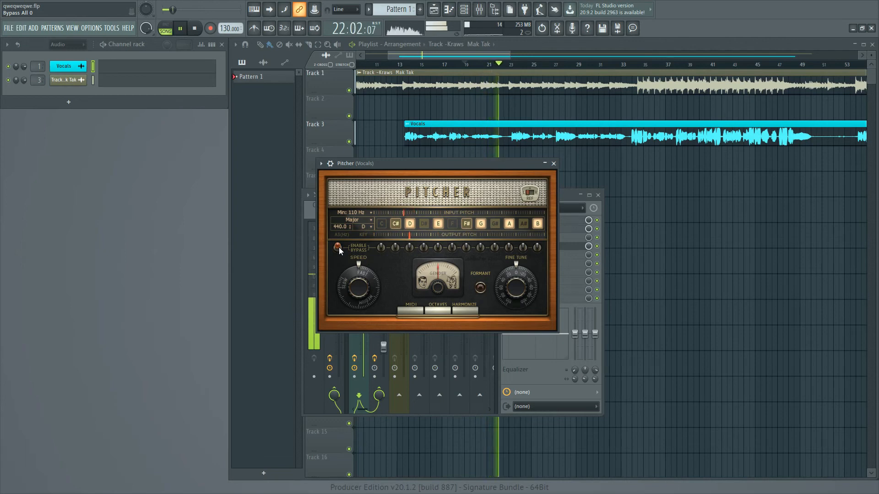
pyautogui.press('space')
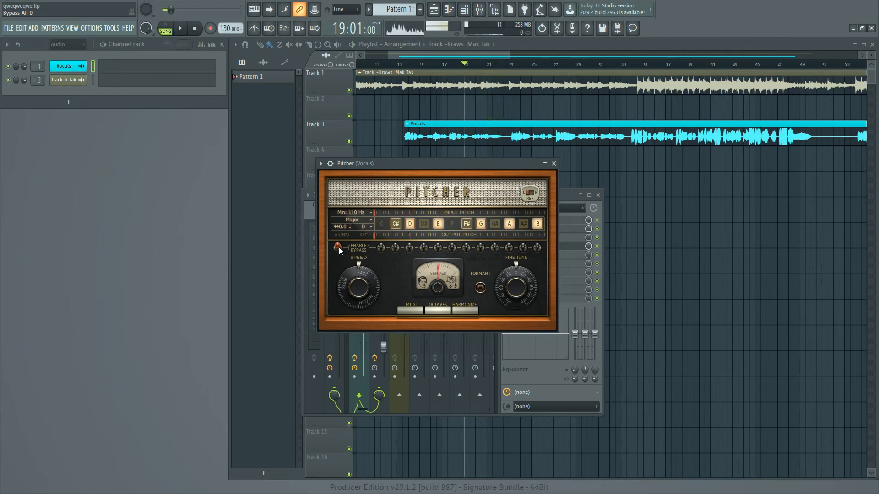
pyautogui.press('space')
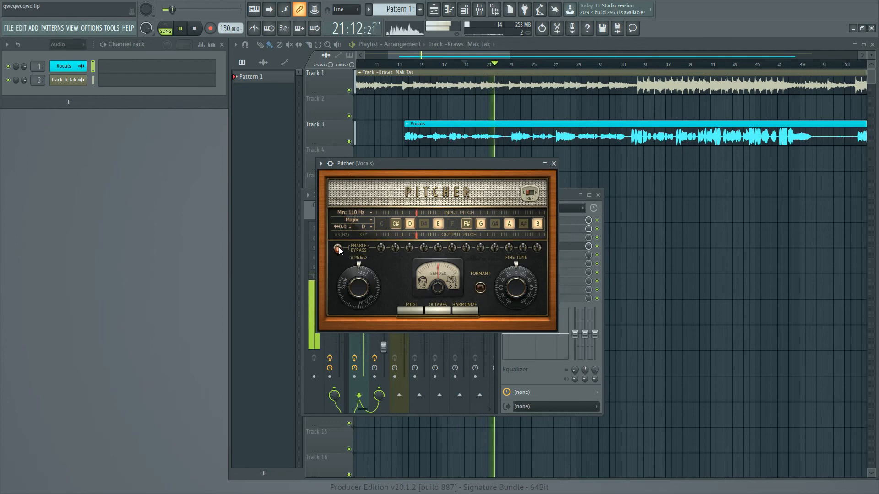
pyautogui.press('space')
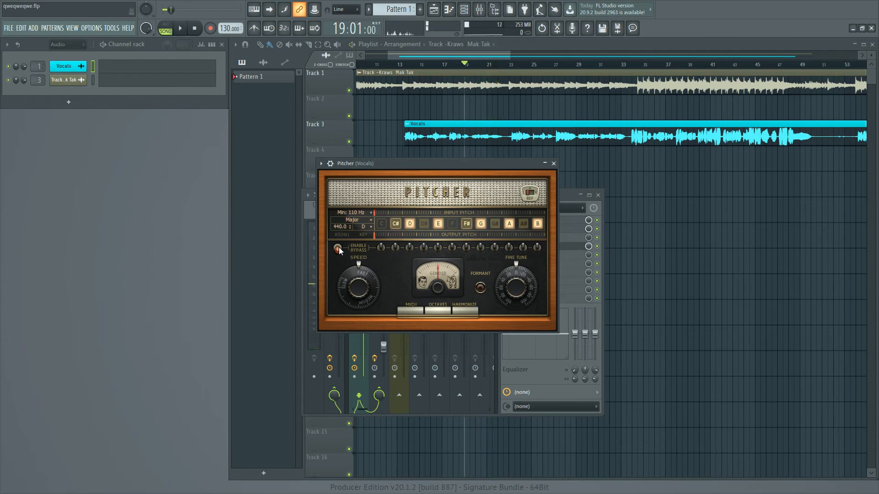
# Close Pitcher and the mixer, and play the arrangement from bar 86.
pyautogui.click(553, 164)
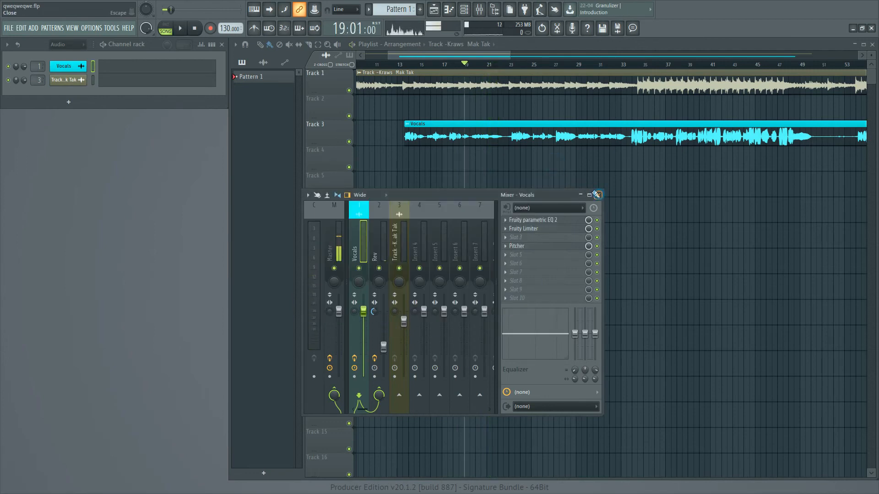
pyautogui.click(596, 194)
pyautogui.moveTo(476, 56); pyautogui.dragTo(486, 71)
pyautogui.click(449, 67)
pyautogui.press('space')
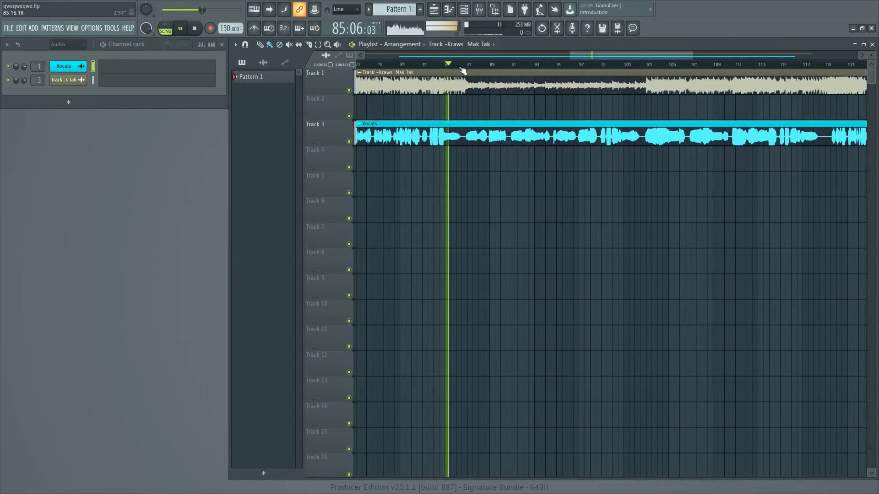
pyautogui.click(461, 68)
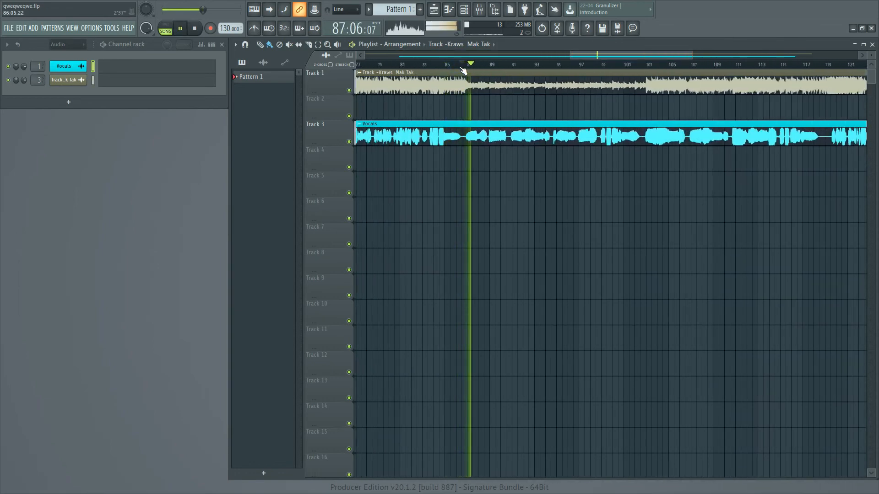
# Open Pitcher on the Vocals track during playback, compare the vocals with it active and bypassed, and leave it active.
pyautogui.click(479, 12)
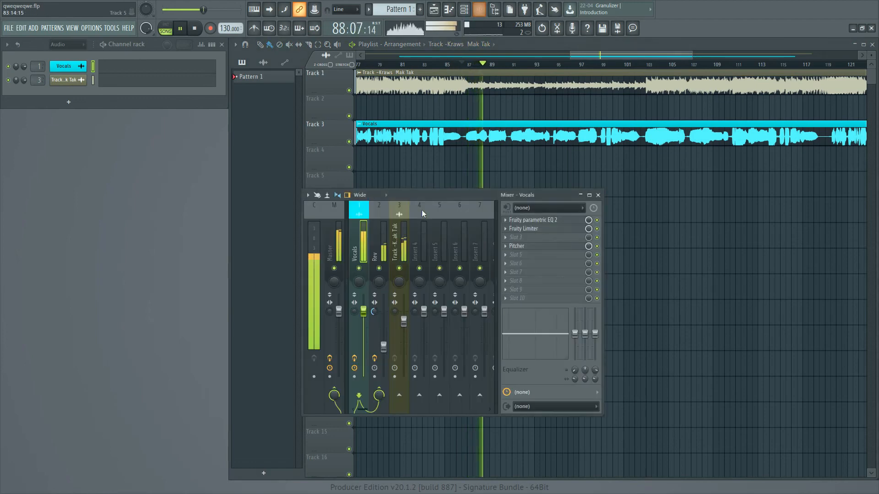
pyautogui.click(507, 235)
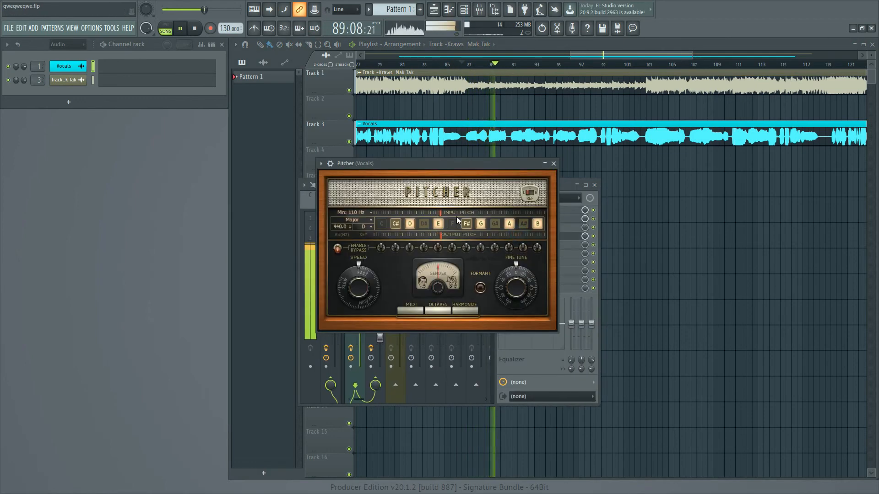
pyautogui.moveTo(445, 165); pyautogui.dragTo(455, 166)
pyautogui.press('space')
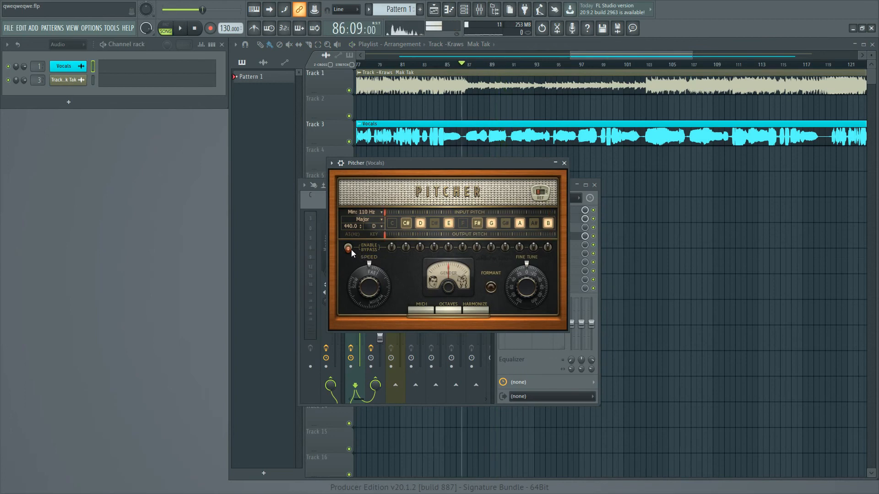
pyautogui.click(348, 252)
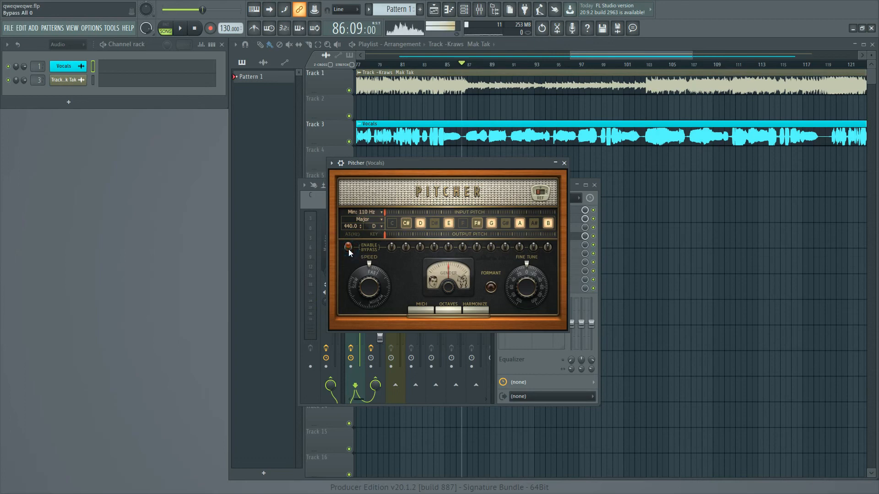
# Adjust Pitcher's correction speed, listen to the vocals from bar 86, and close Pitcher.
pyautogui.moveTo(366, 290); pyautogui.dragTo(366, 277)
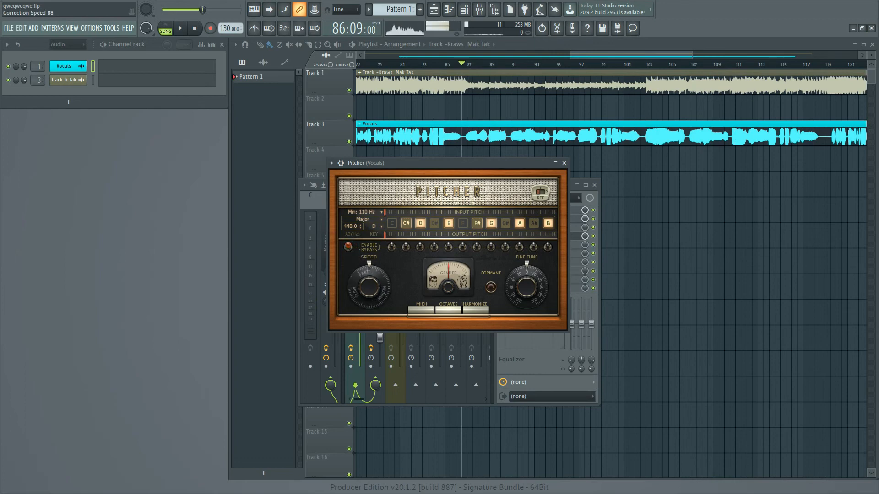
pyautogui.press('space')
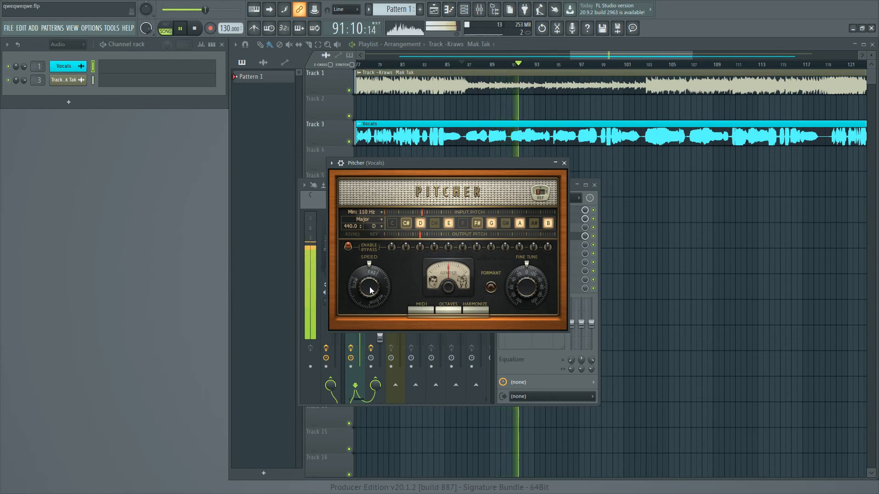
pyautogui.press('space')
pyautogui.click(564, 163)
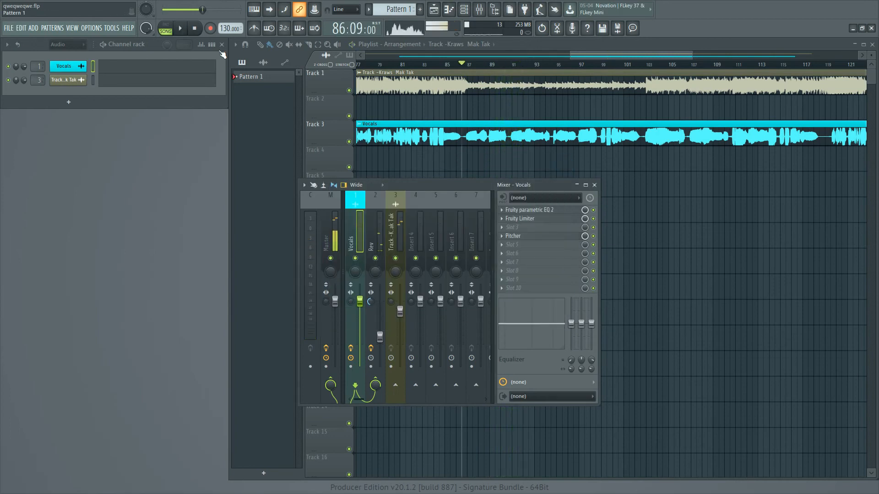
# Open Auto-Tune Pro on the Vocals mixer track while the vocals play from bar 86.
pyautogui.click(194, 30)
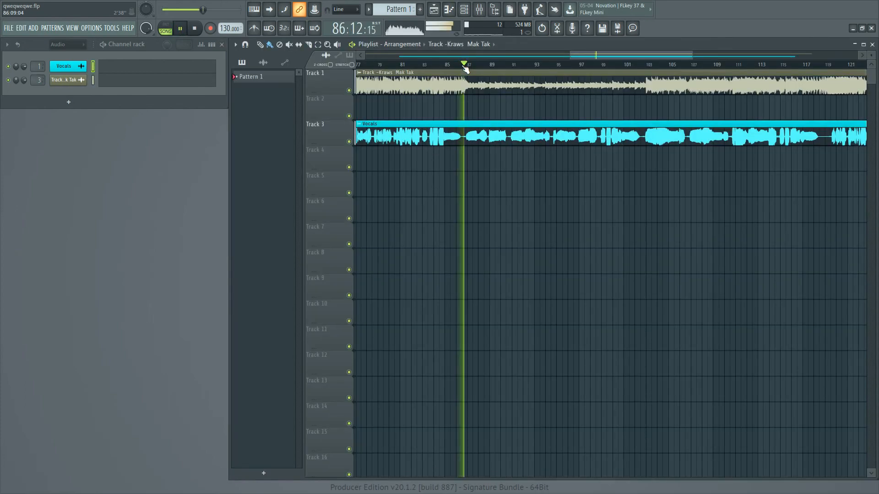
pyautogui.click(479, 10)
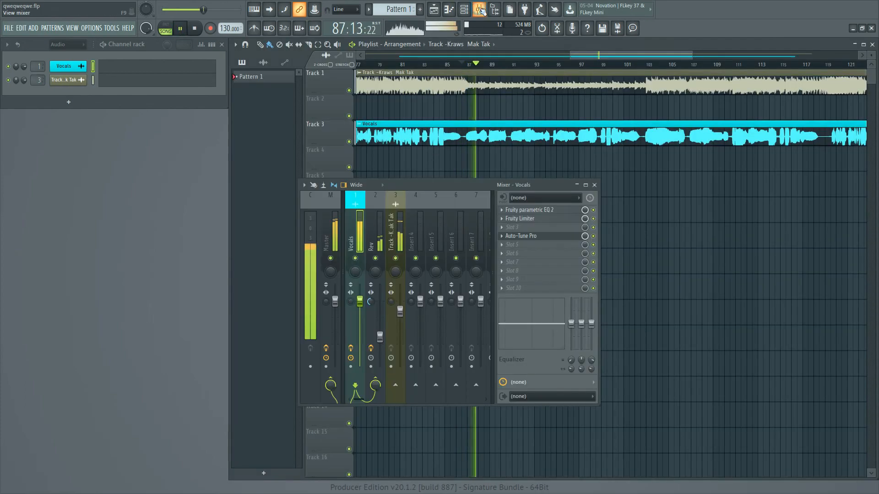
pyautogui.click(520, 236)
pyautogui.moveTo(451, 159)
pyautogui.mouseDown()
pyautogui.moveTo(442, 210)
pyautogui.moveTo(438, 168)
pyautogui.mouseUp()
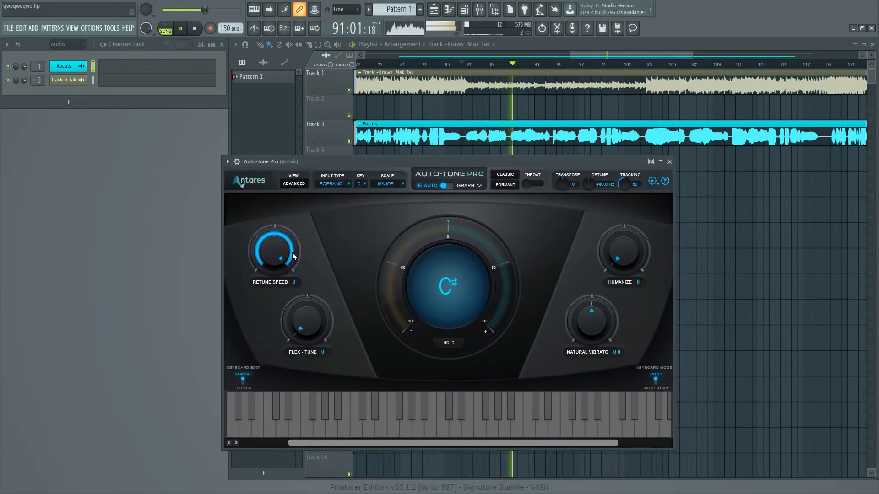
# Try Auto-Tune Pro's Retune Speed at 40, compare the vocals with the effect bypassed, and stop playback.
pyautogui.moveTo(293, 256); pyautogui.dragTo(276, 265)
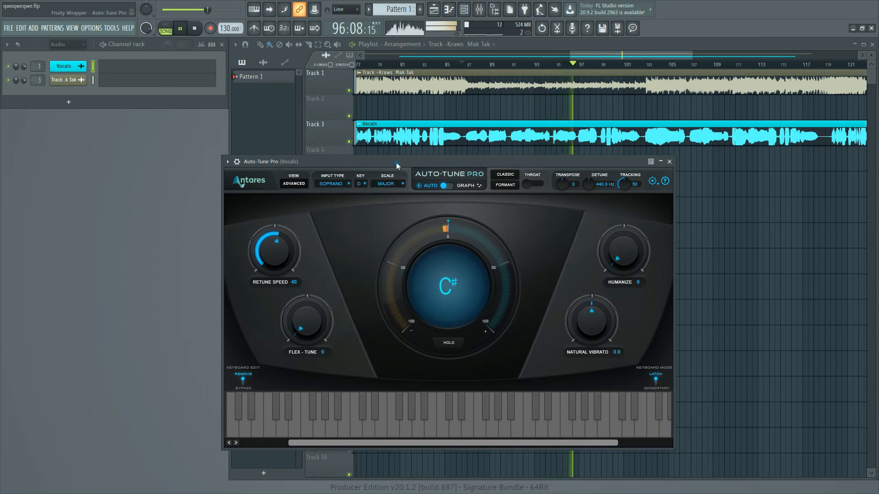
pyautogui.moveTo(396, 162); pyautogui.dragTo(255, 163)
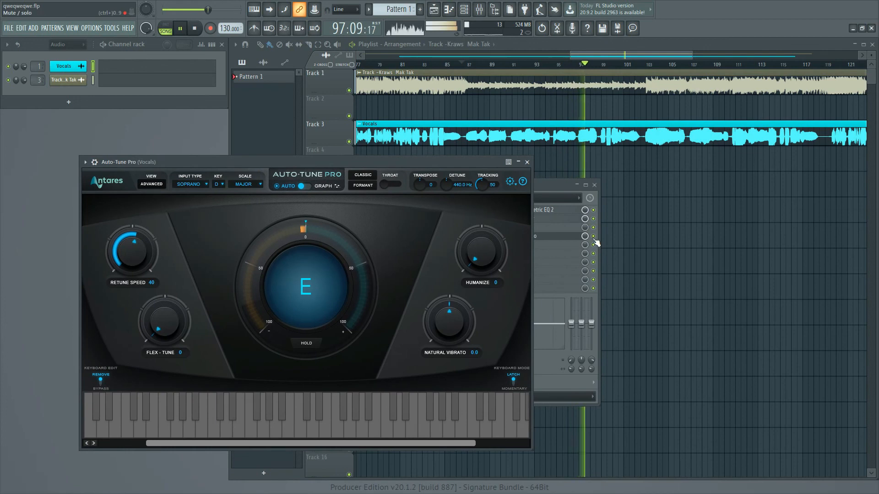
pyautogui.click(595, 242)
pyautogui.click(196, 29)
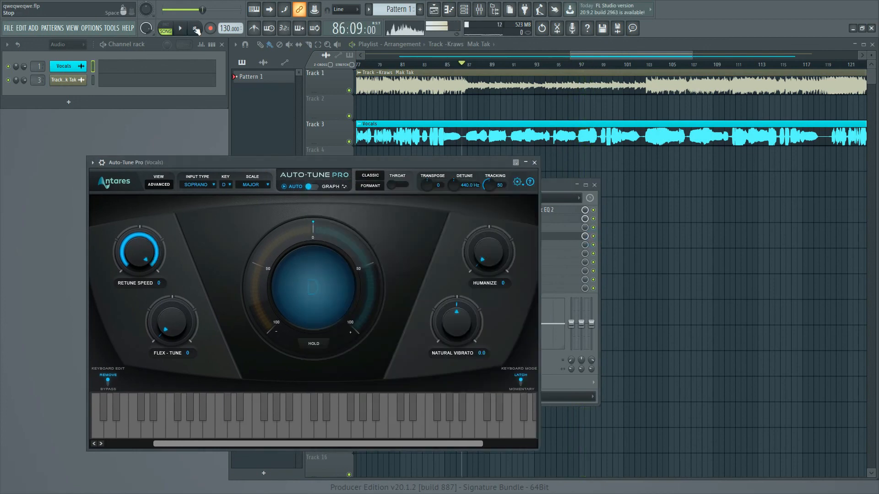